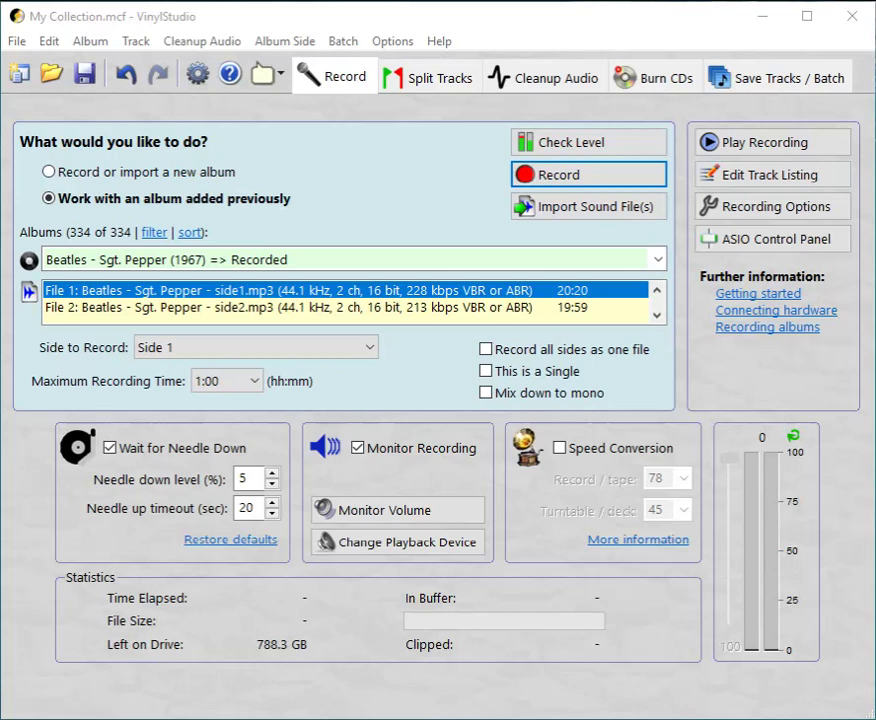
Step: Switch the Sgt. Pepper album to the Split Tracks page to see both sides' waveform
click(413, 78)
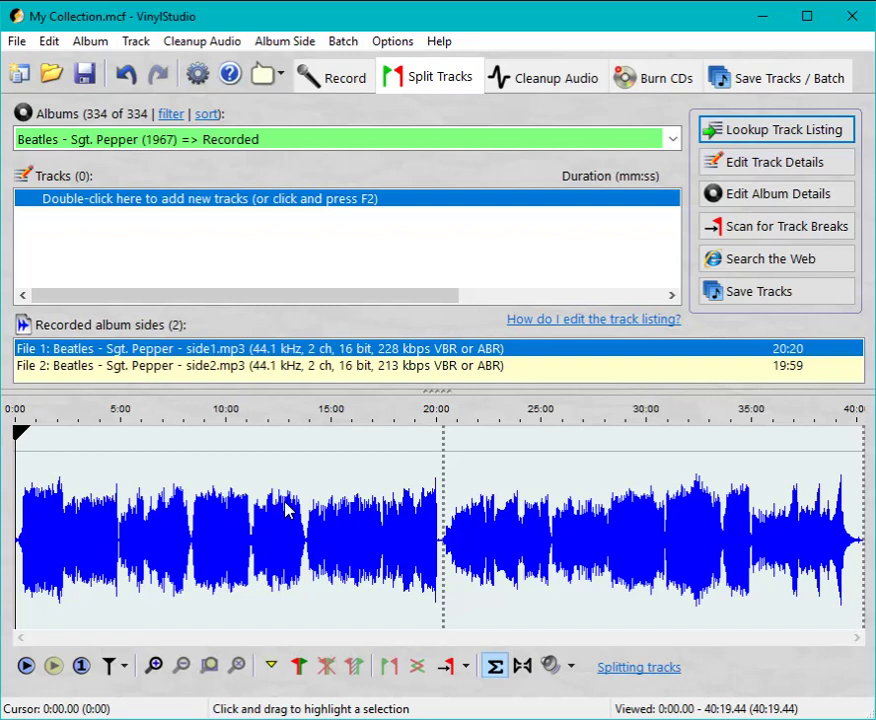
Step: Run a Discogs track-listing lookup and dismiss the too-many-matches warning
click(735, 128)
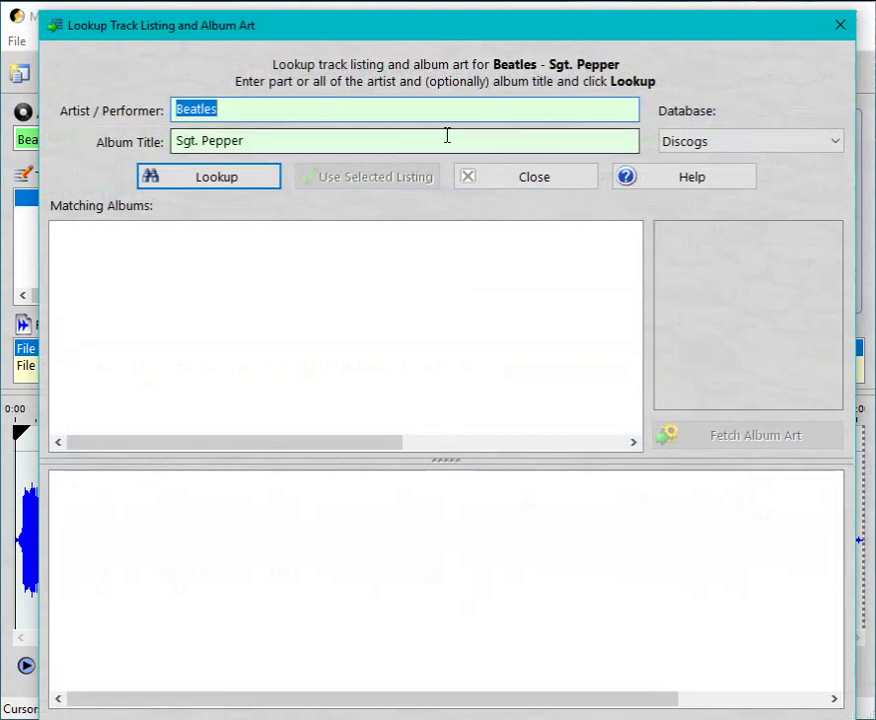
click(232, 188)
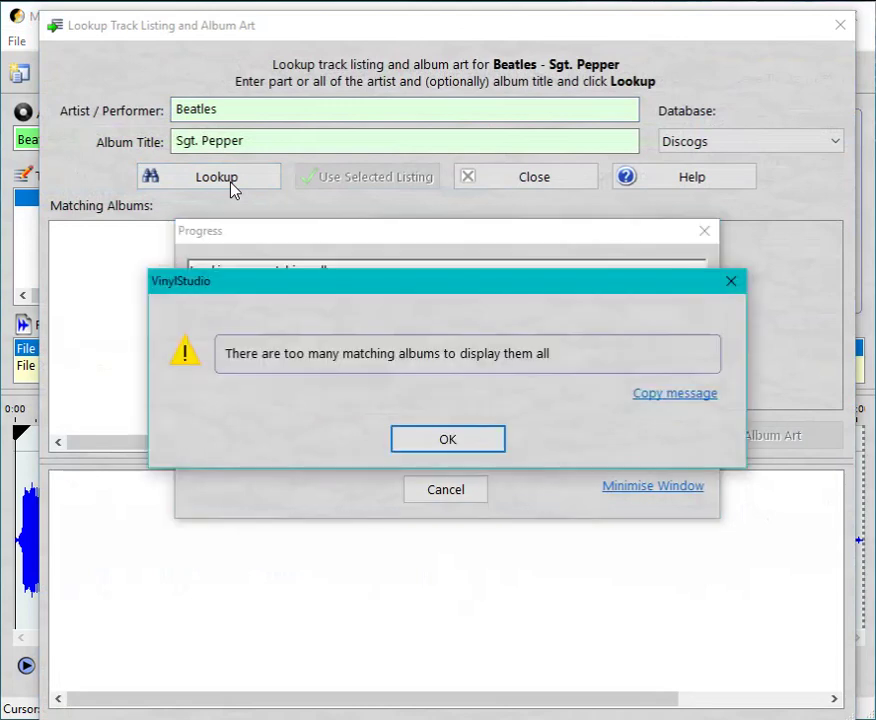
click(446, 441)
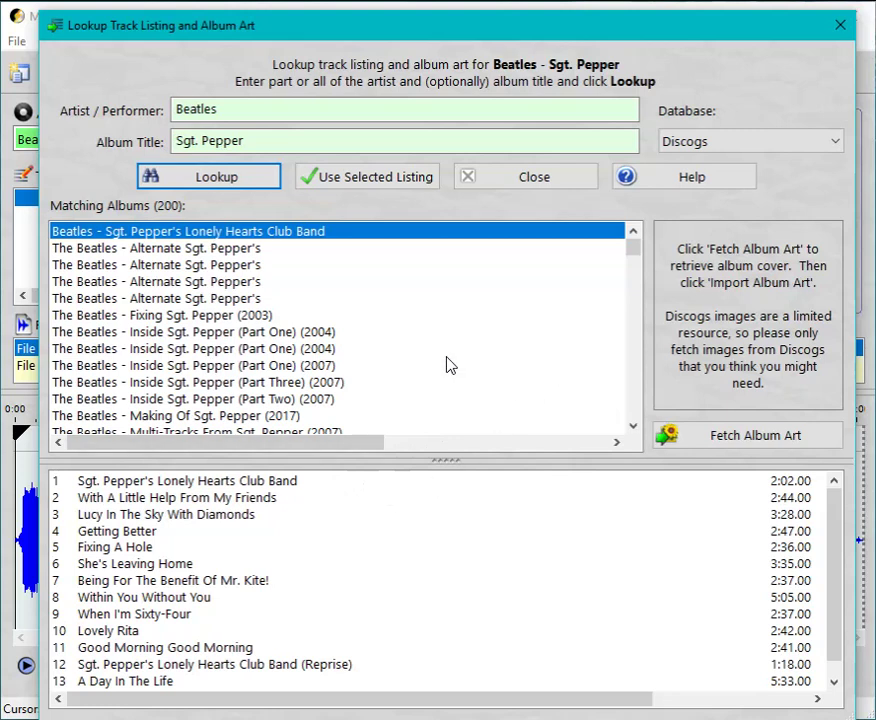
Step: Pick a Sgt. Pepper's Lonely Hearts Club Band release and apply its 13-track listing
scroll(447, 365, down, 5)
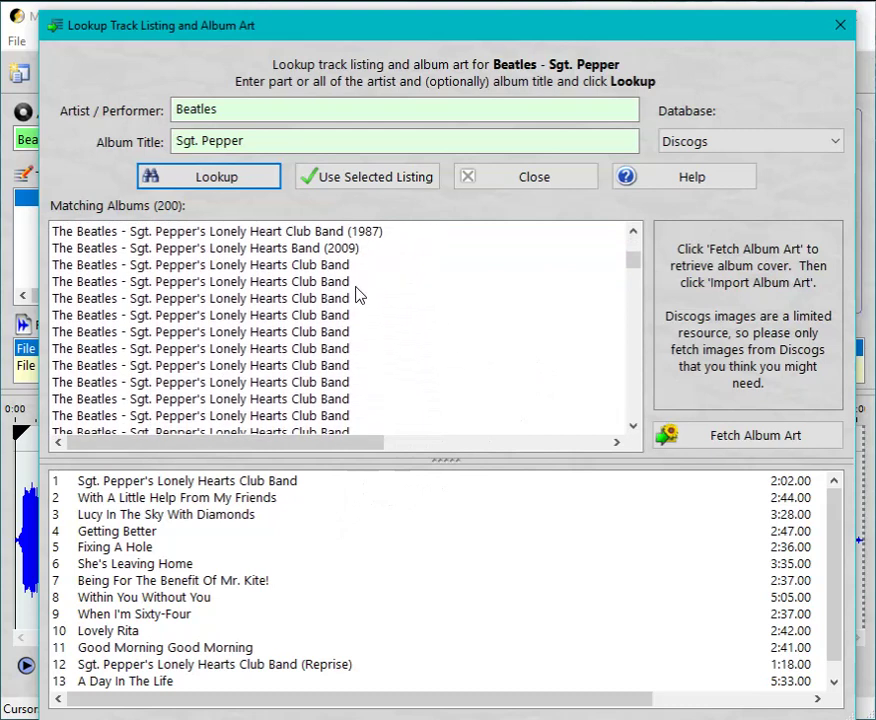
click(350, 300)
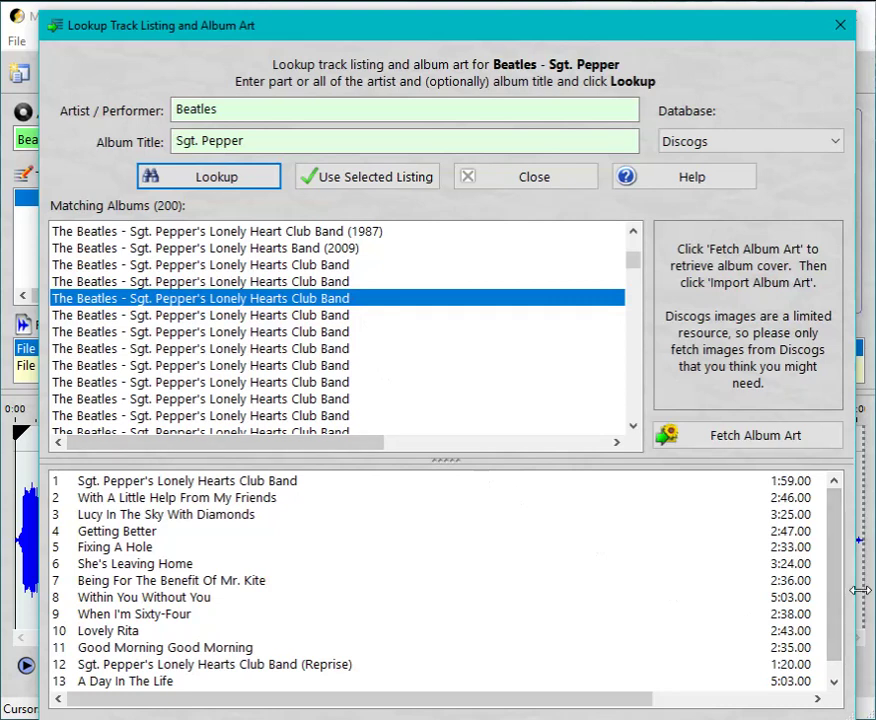
drag(840, 580, 840, 552)
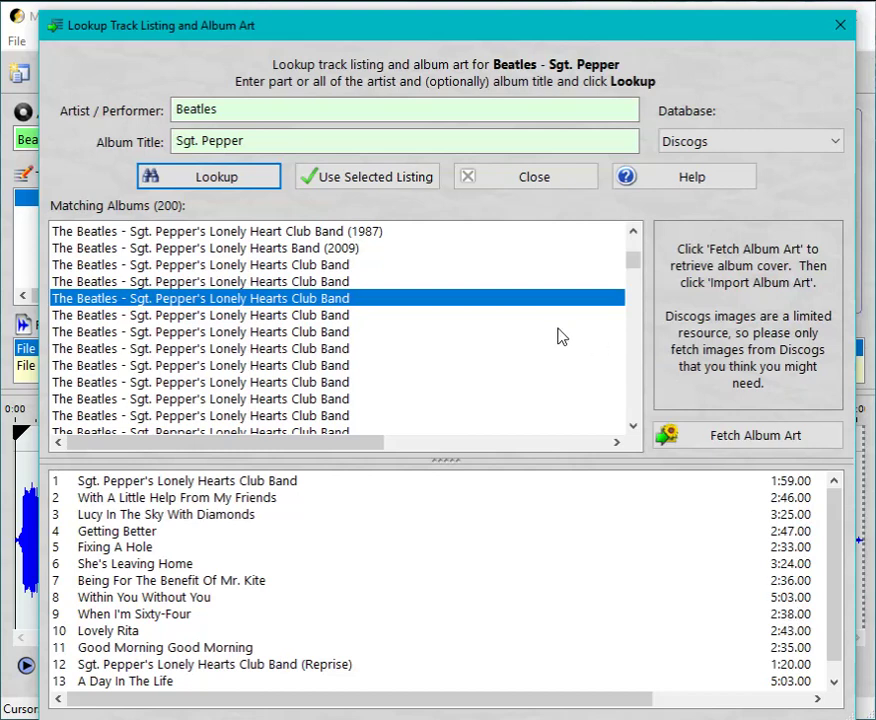
click(418, 192)
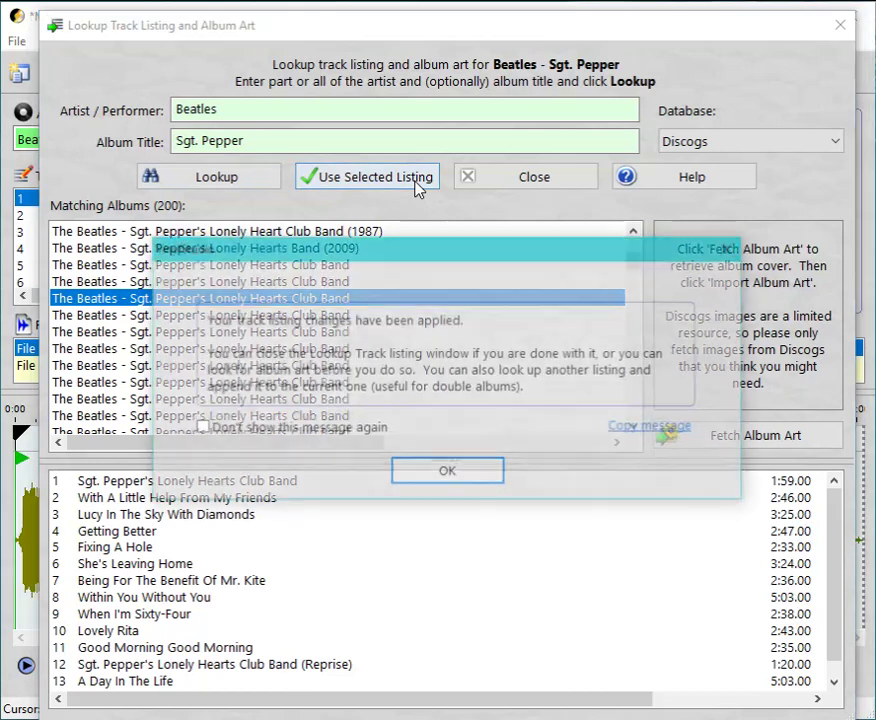
Step: Fetch a Sgt. Pepper release's cover and import it as album art, then close the lookup
click(426, 474)
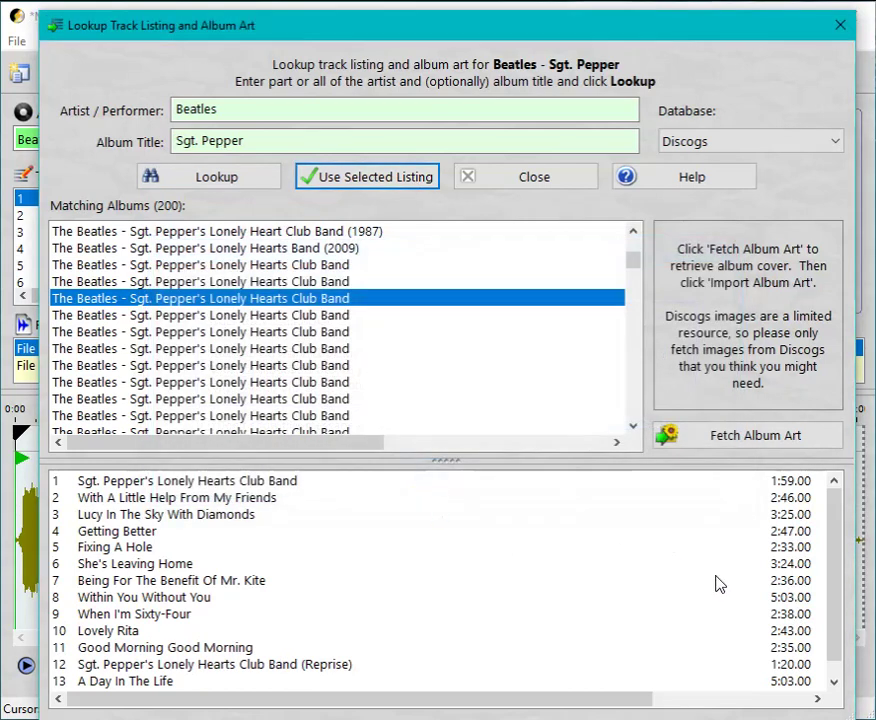
click(748, 442)
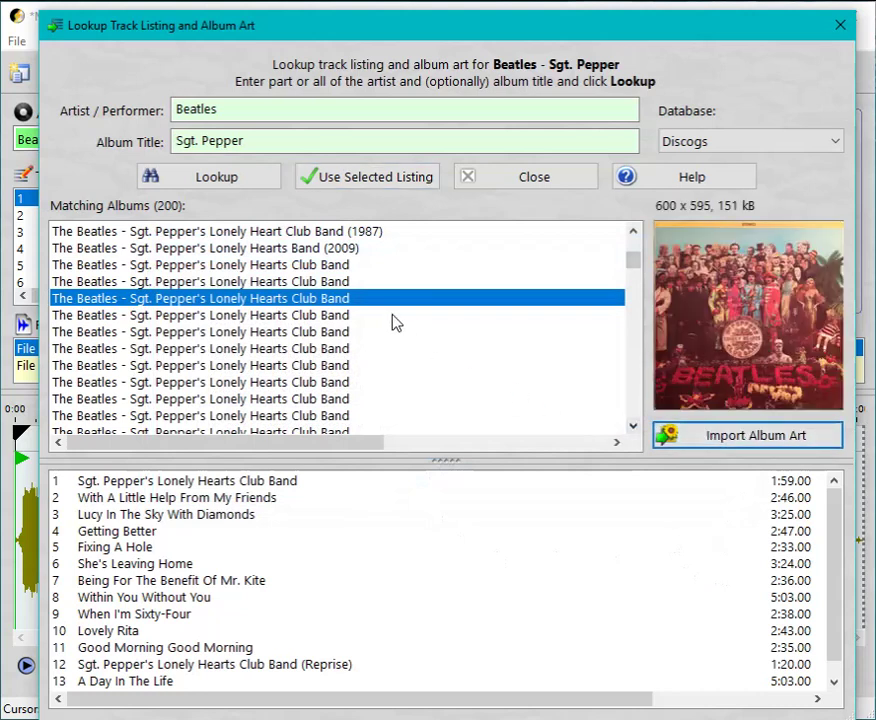
click(371, 289)
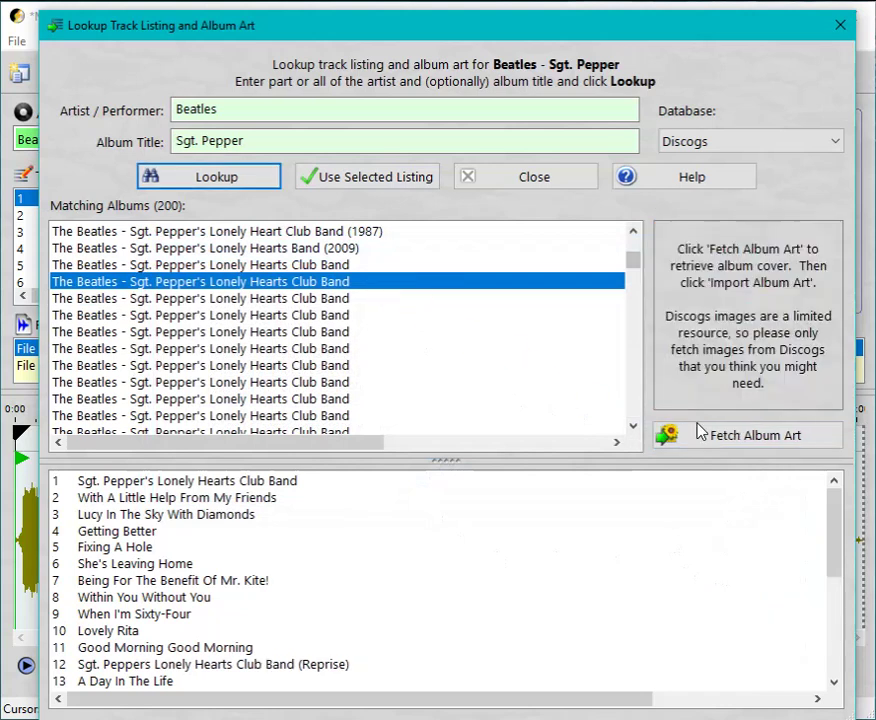
click(716, 436)
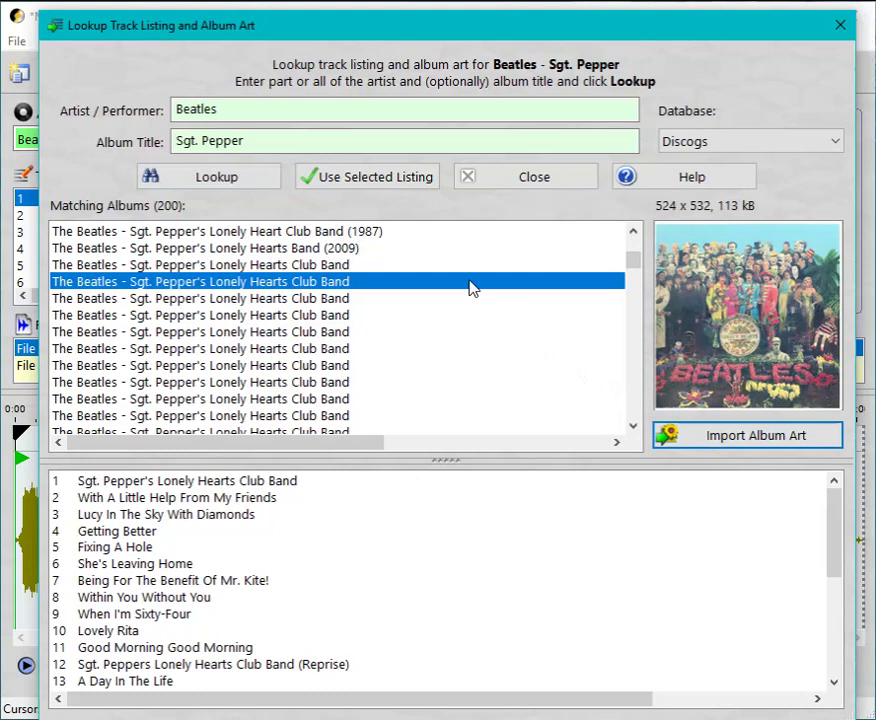
click(750, 443)
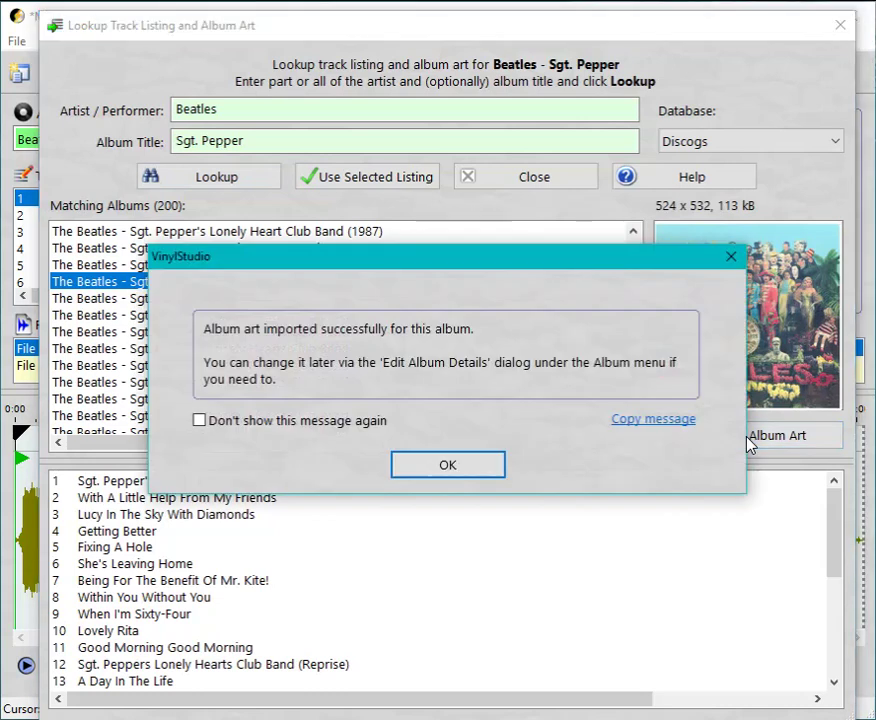
click(484, 462)
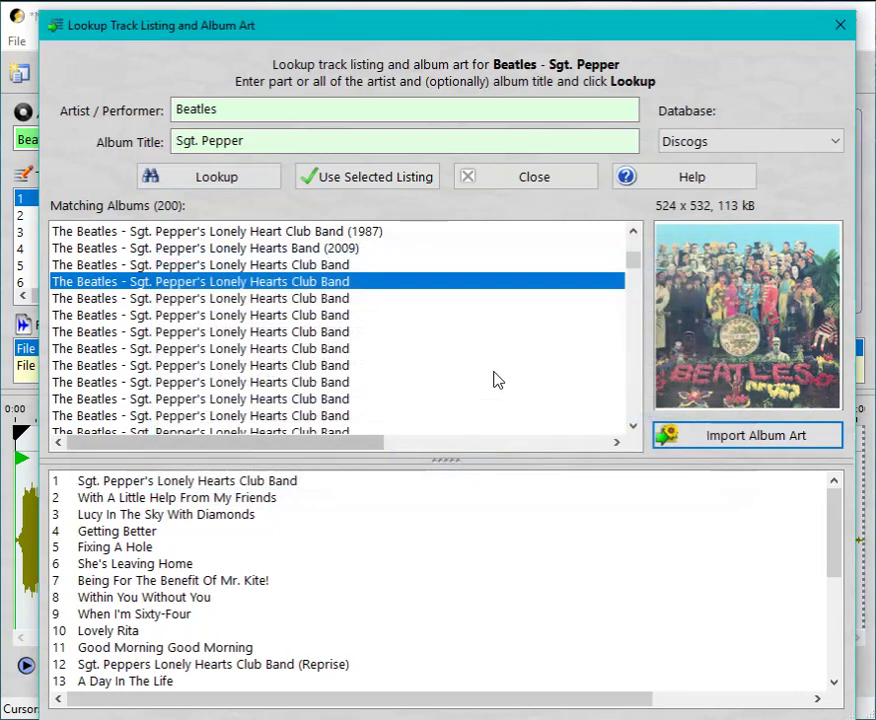
click(516, 184)
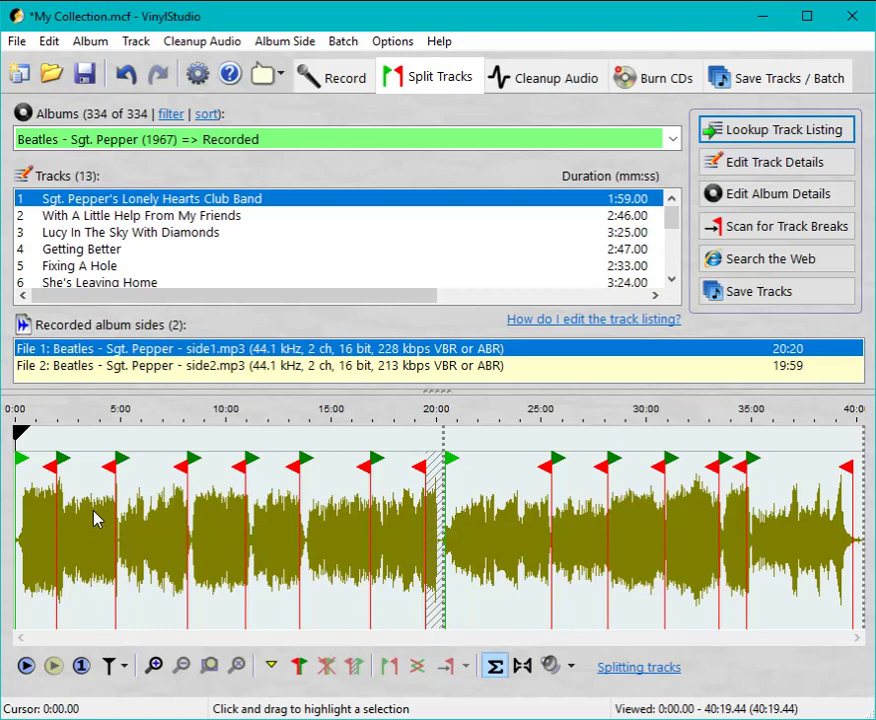
Step: Select Track 1, Sgt. Pepper's Lonely Hearts Club Band (ending 1:59), on the waveform
click(60, 487)
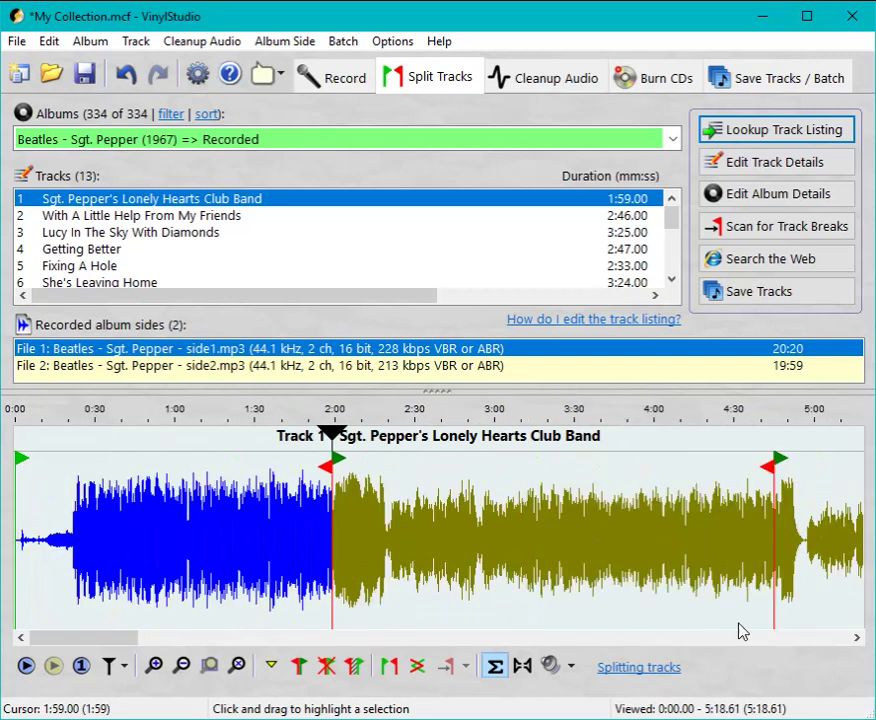
Step: Move the end of track 1 later, to 2:20.33
click(855, 638)
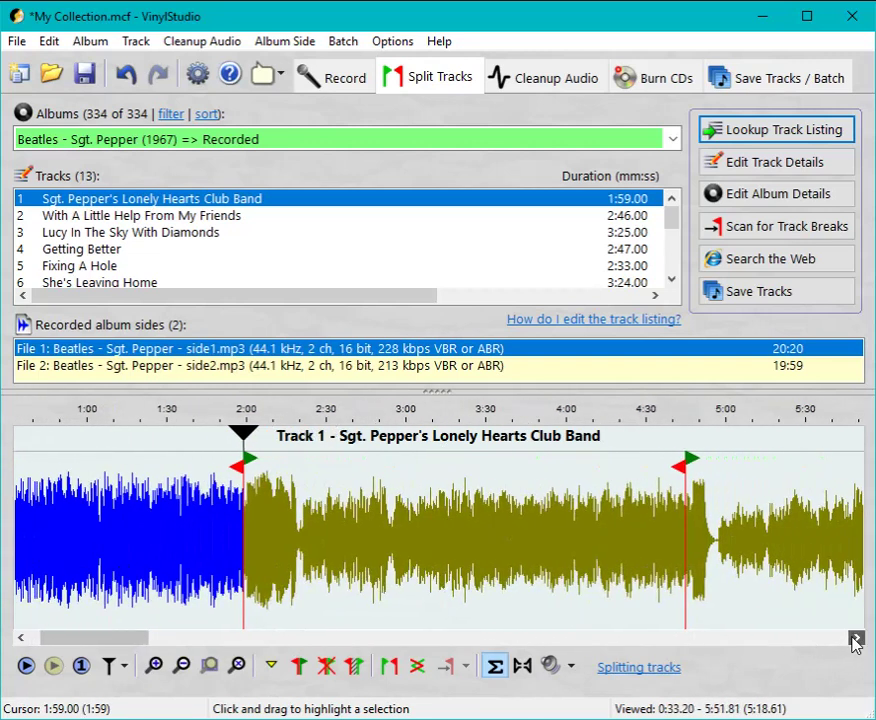
click(855, 640)
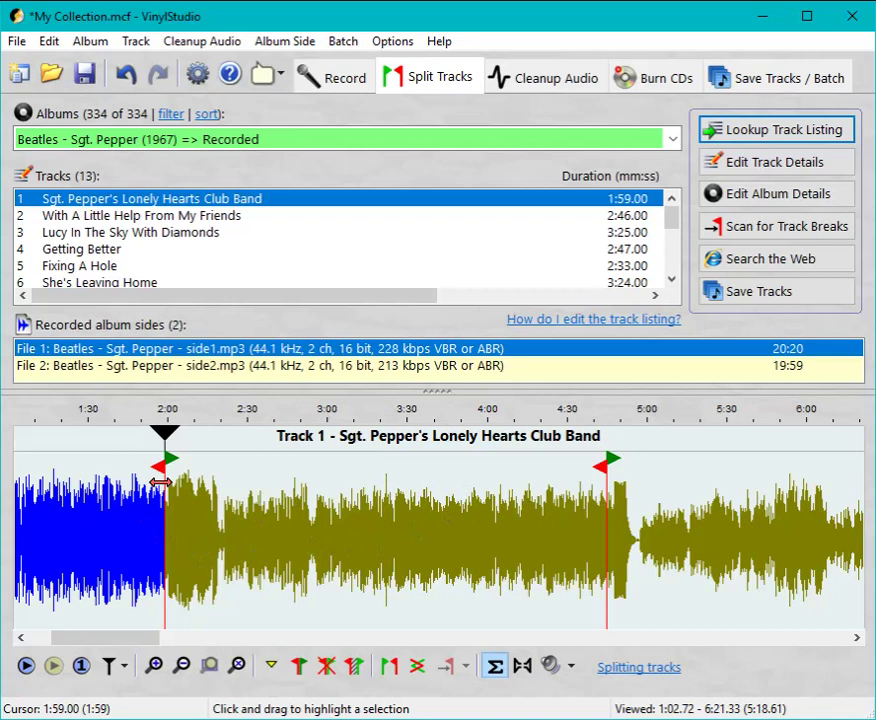
key(alt)
drag(161, 482, 220, 494)
click(220, 494)
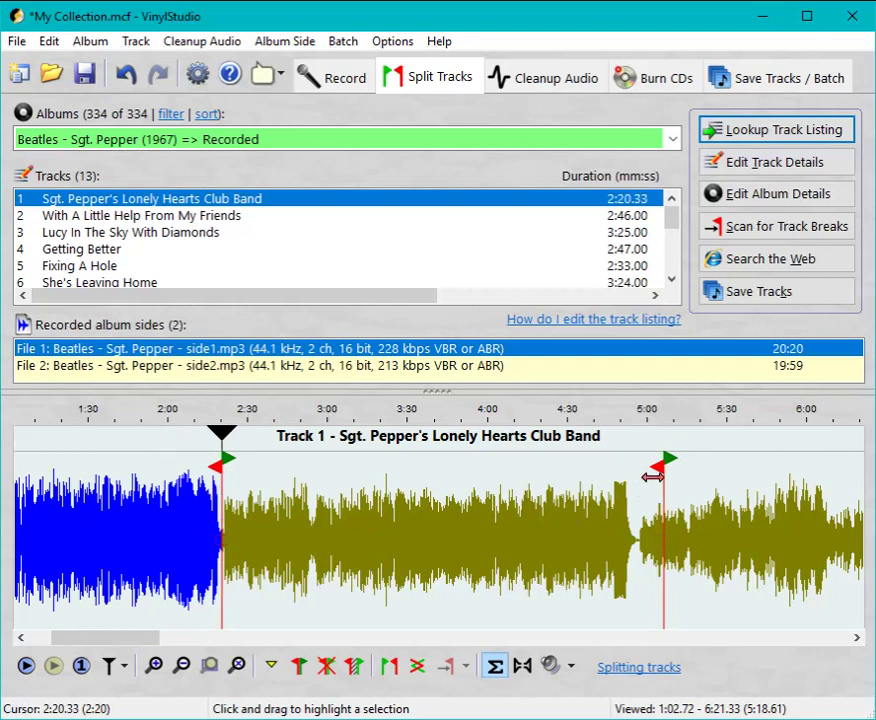
Step: Pull the track 2/3 split earlier, starting track 3 at 8:25
drag(663, 488, 638, 492)
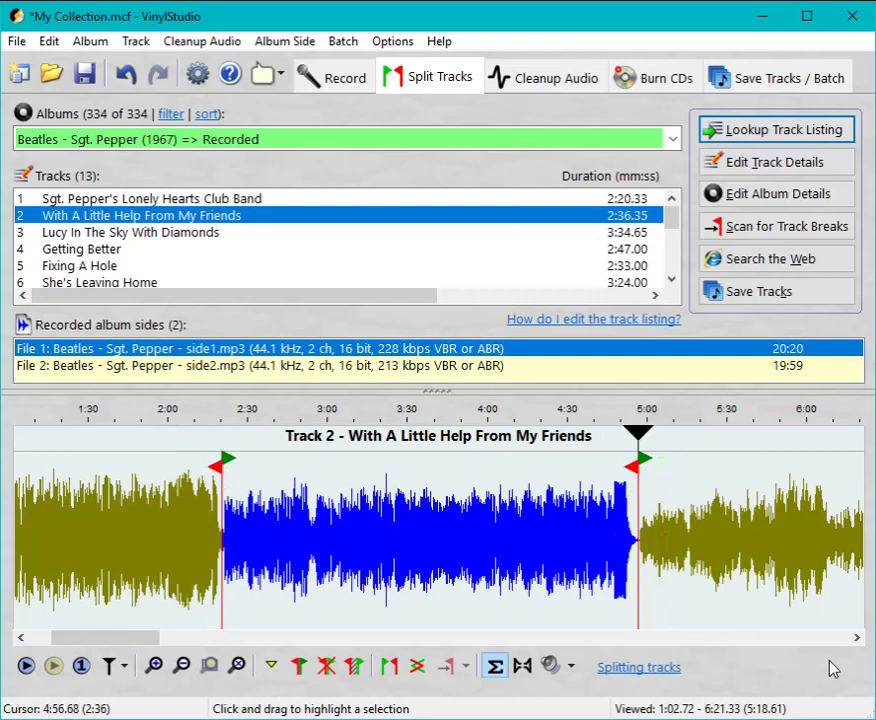
click(856, 638)
drag(855, 641, 855, 641)
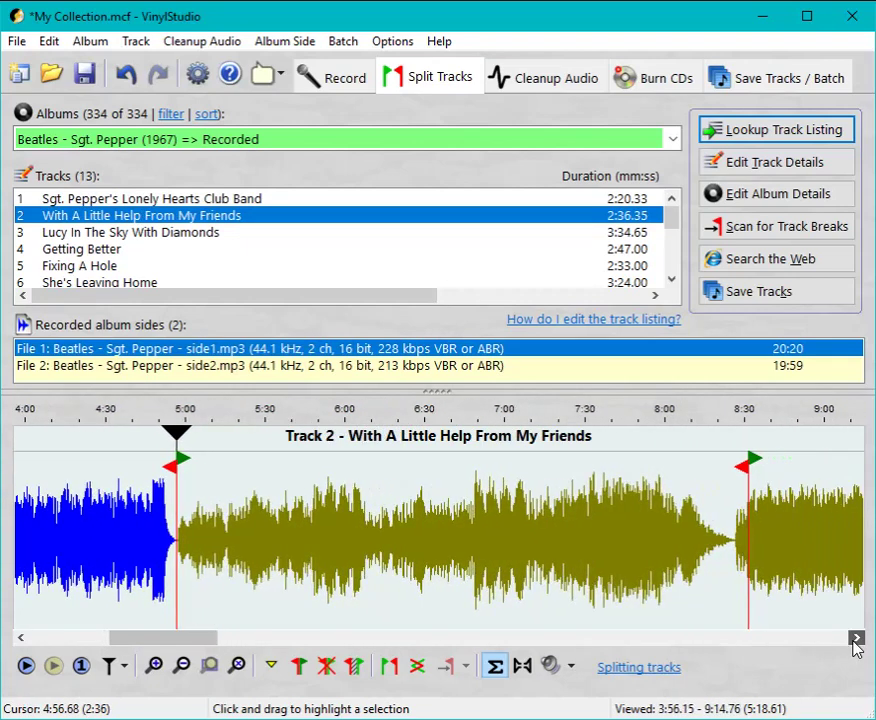
drag(855, 644, 855, 644)
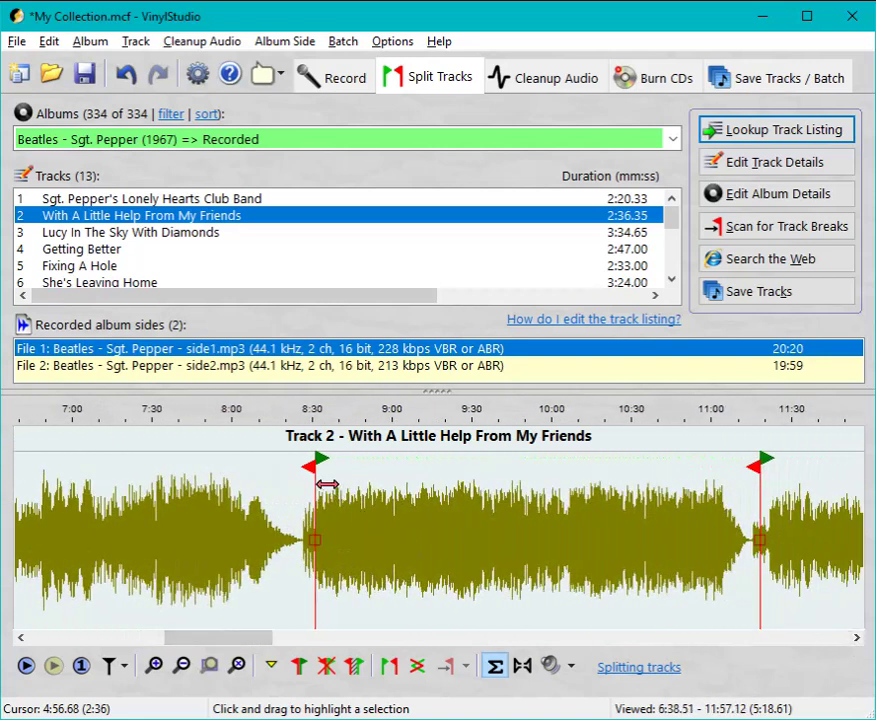
mouse_move(320, 482)
mouse_down()
mouse_move(318, 532)
mouse_move(304, 480)
mouse_up()
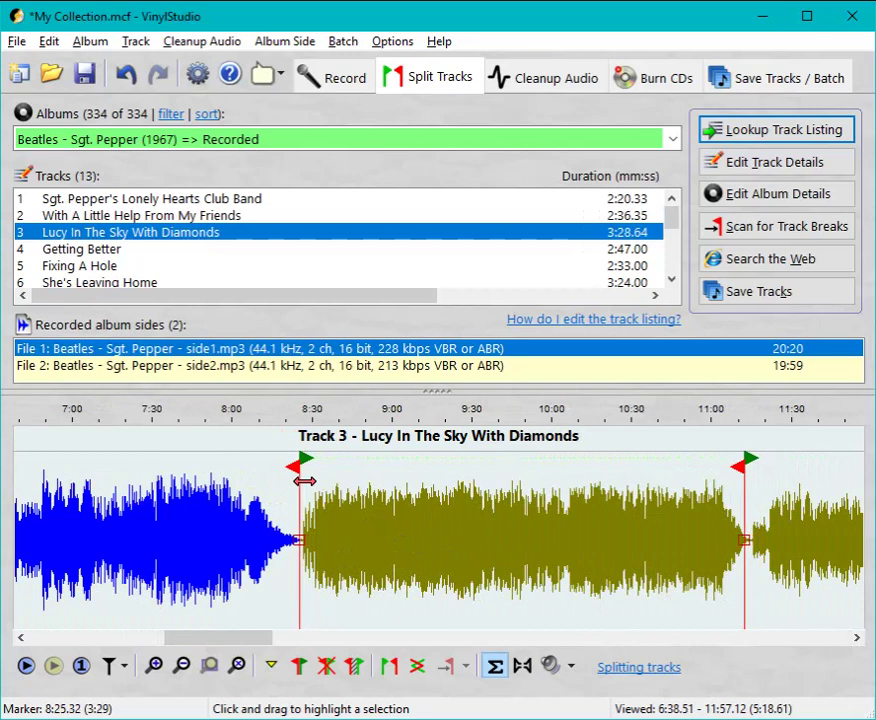
Step: Extend Getting Better slightly, adjust Fixing A Hole's start, and move She's Leaving Home's end later
click(742, 487)
drag(742, 487, 748, 491)
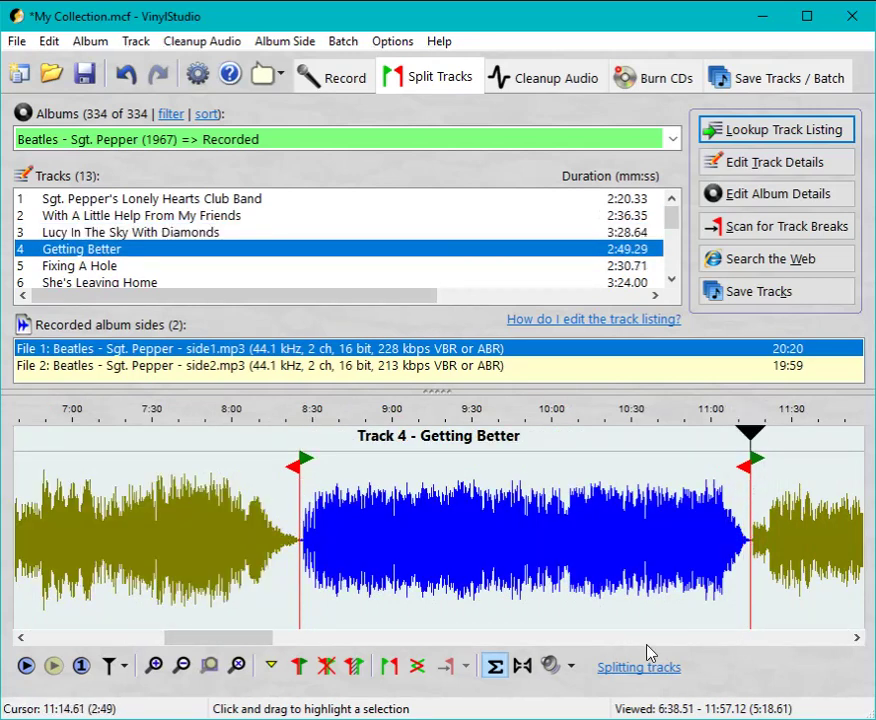
click(856, 638)
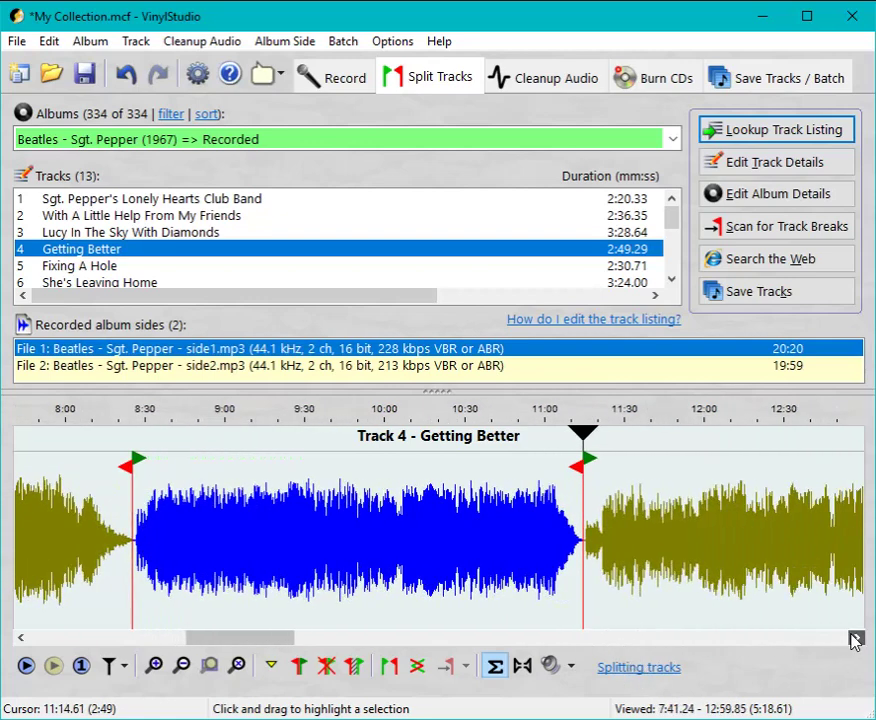
drag(856, 640, 855, 640)
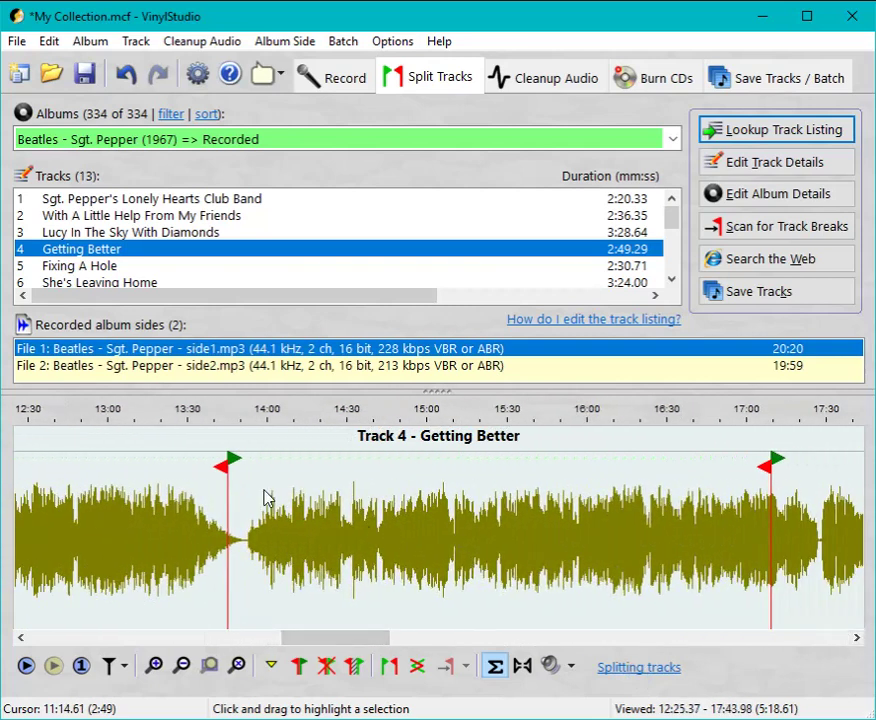
drag(229, 483, 244, 485)
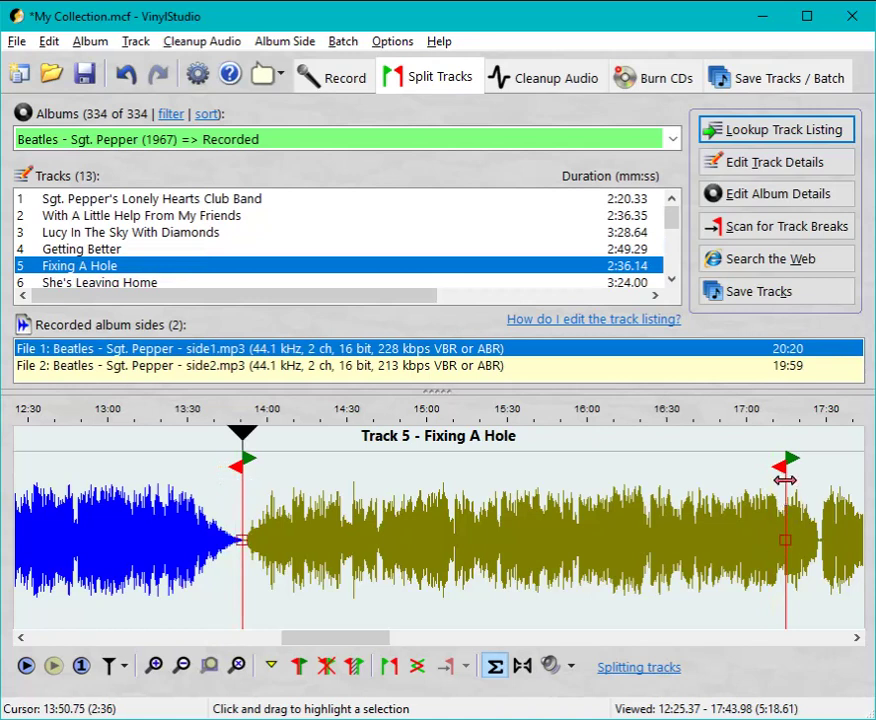
drag(784, 480, 821, 485)
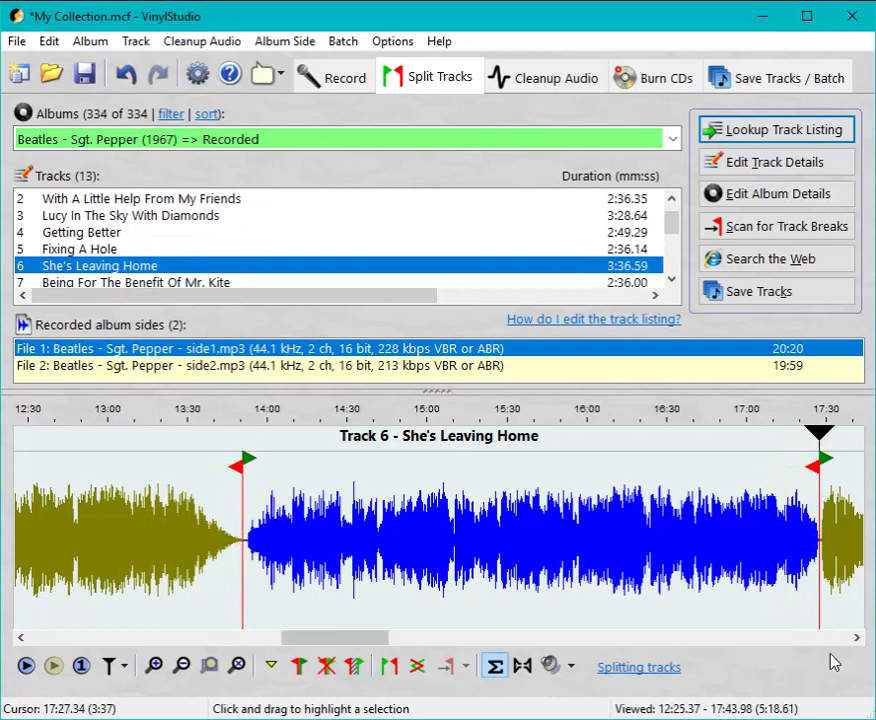
click(856, 637)
drag(857, 640, 857, 637)
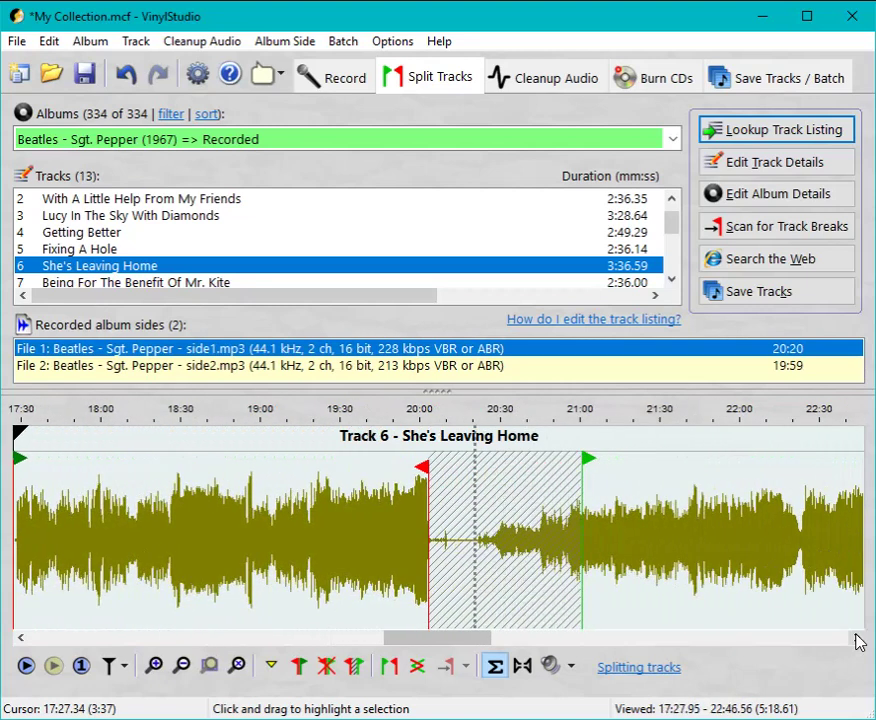
Step: Extend the end of track 7, Being For The Benefit Of Mr. Kite
click(435, 482)
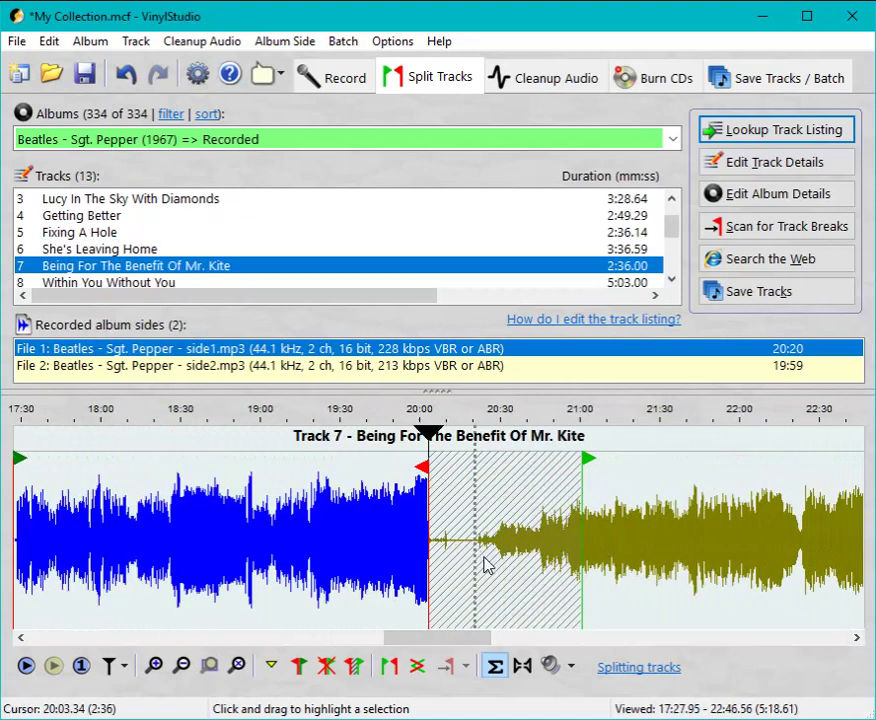
scroll(487, 565, up, 4)
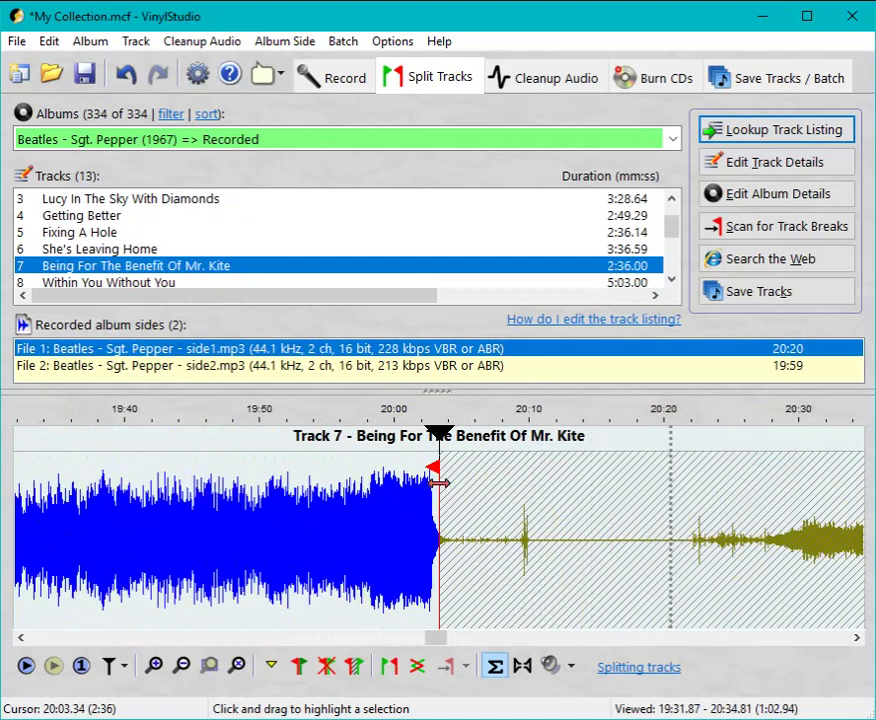
drag(440, 478, 447, 478)
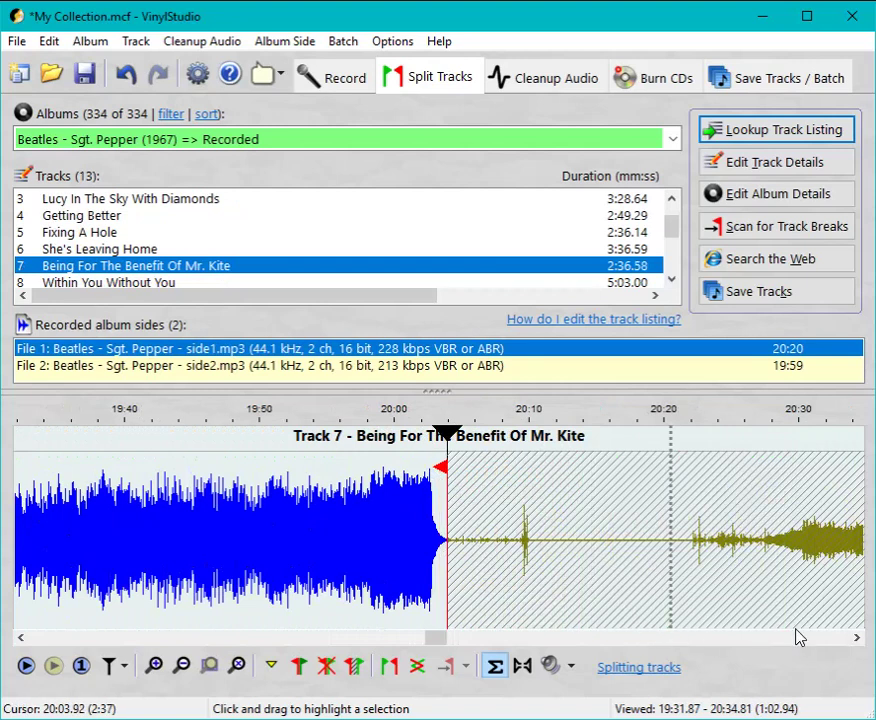
drag(857, 639, 857, 639)
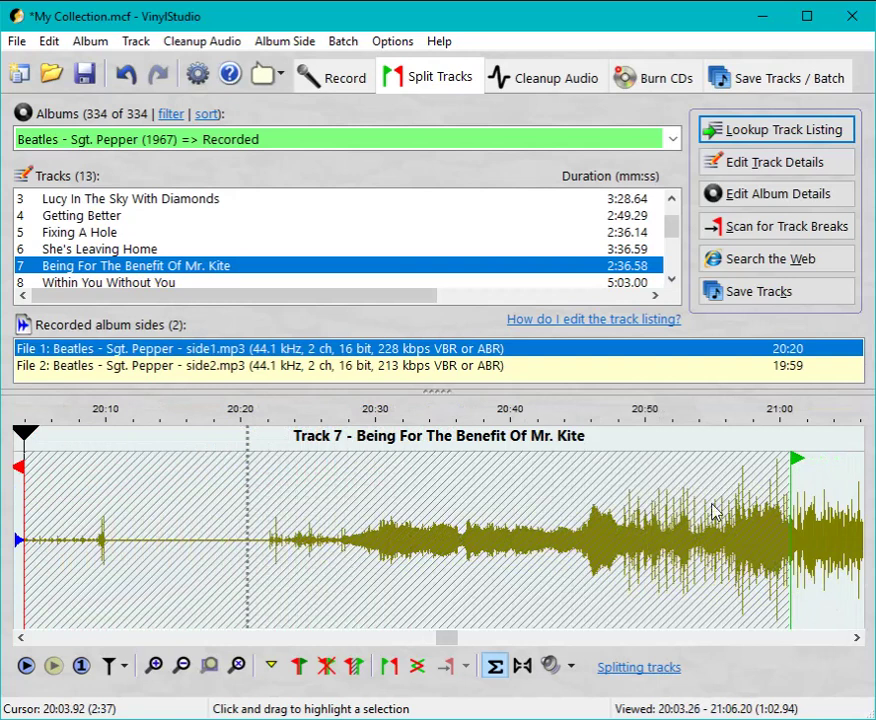
Step: Move Within You Without You's start earlier, to a 5:37.99 length, auditioning the boundary
mouse_move(791, 476)
mouse_down()
mouse_move(442, 487)
mouse_move(688, 458)
mouse_move(697, 487)
mouse_move(430, 490)
mouse_move(330, 495)
mouse_move(330, 503)
mouse_up()
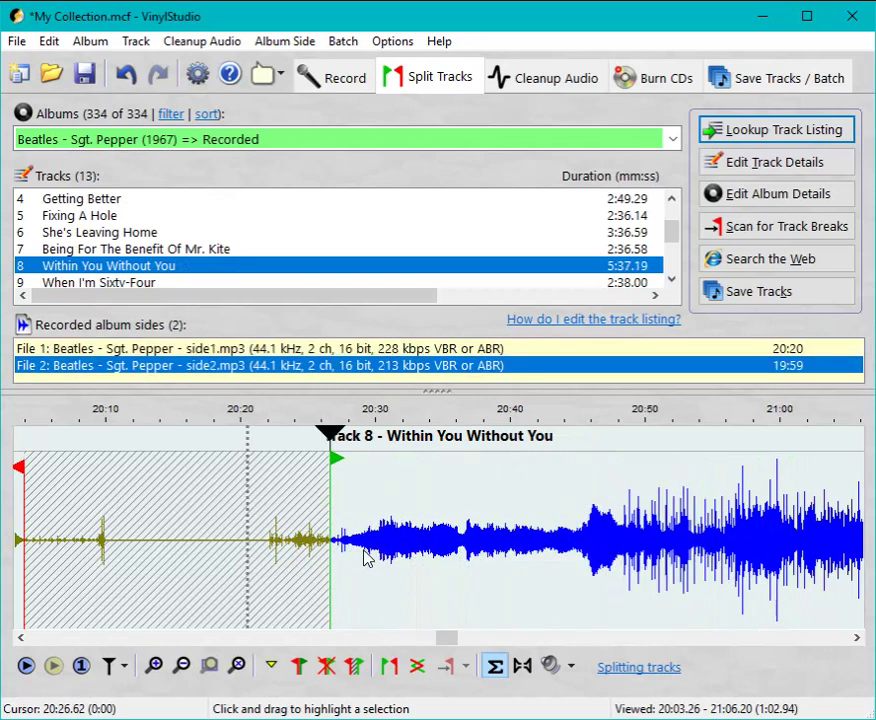
key(space)
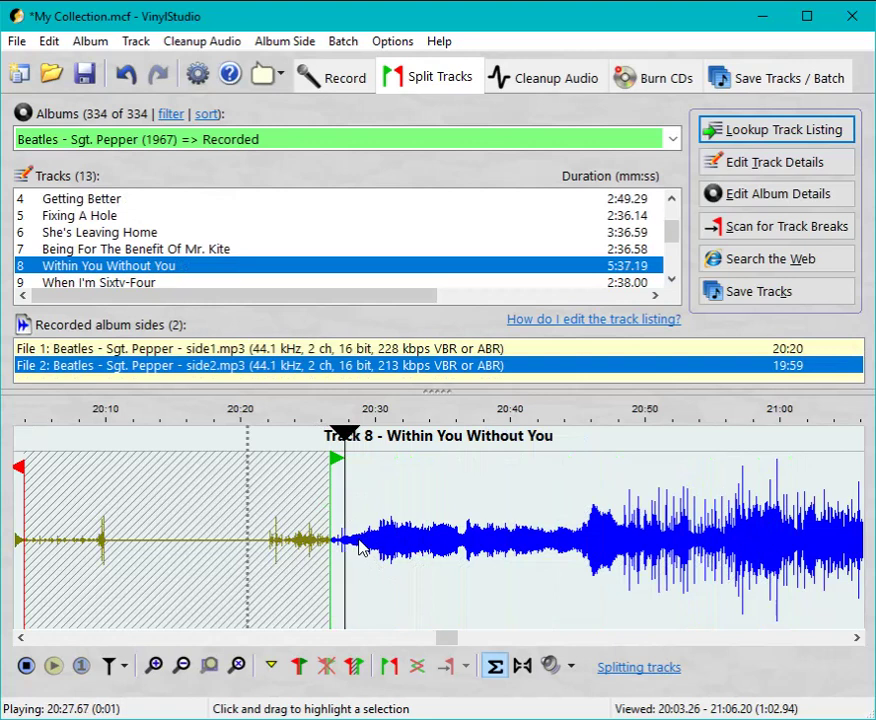
key(space)
drag(334, 480, 319, 482)
key(space)
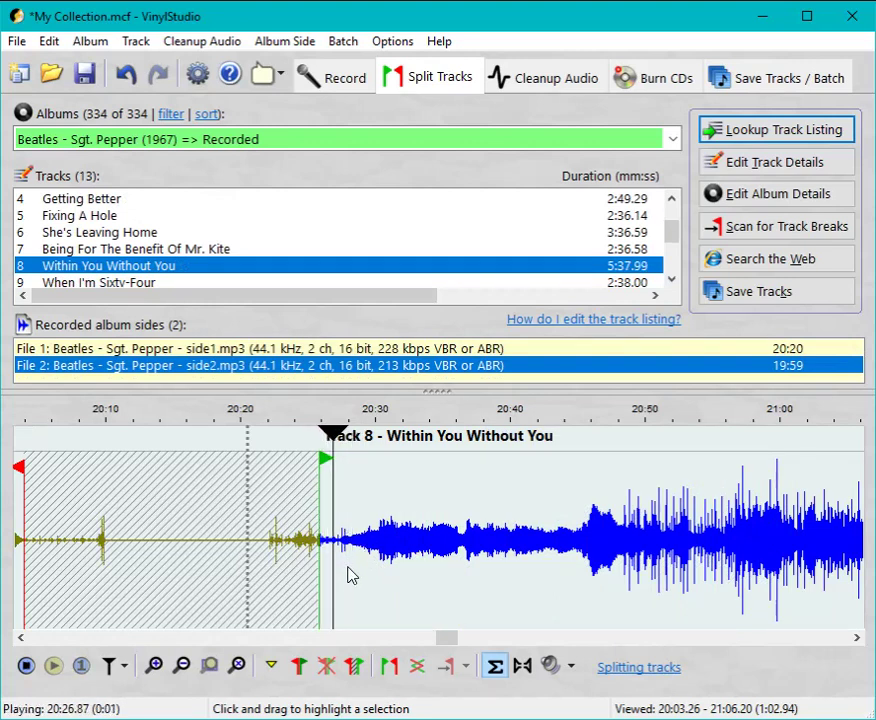
key(space)
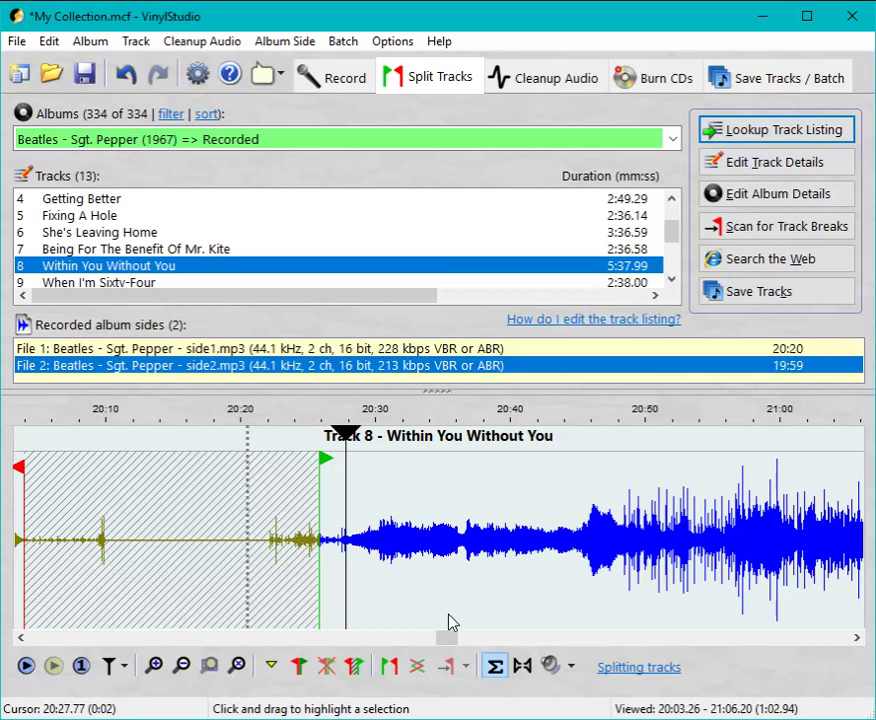
scroll(722, 641, down, 2)
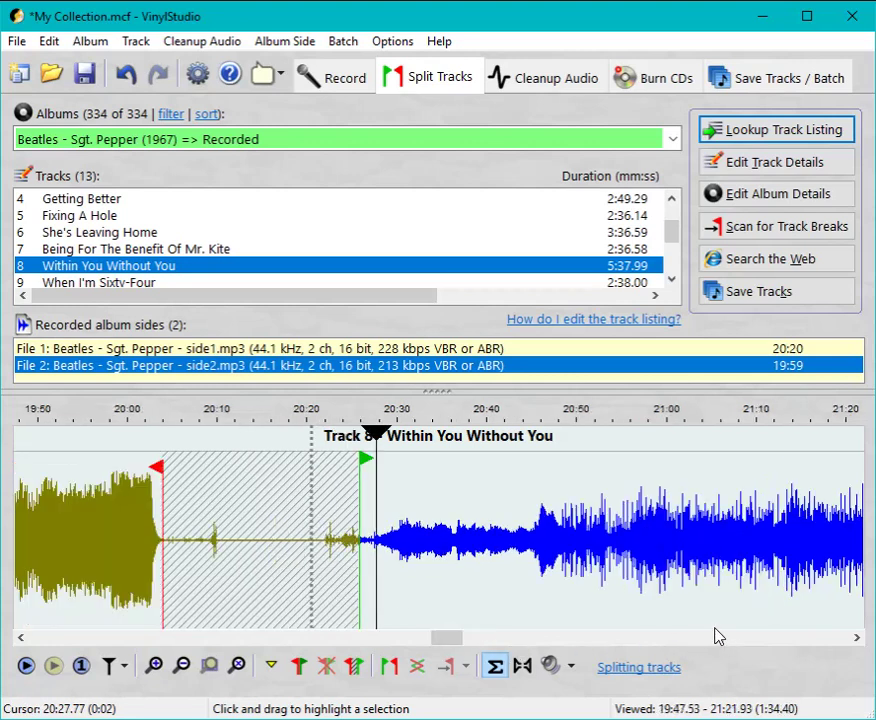
Step: Move the break after Within You Without You earlier, making it 5:04.64
click(855, 638)
drag(855, 638, 855, 638)
click(798, 641)
click(798, 641)
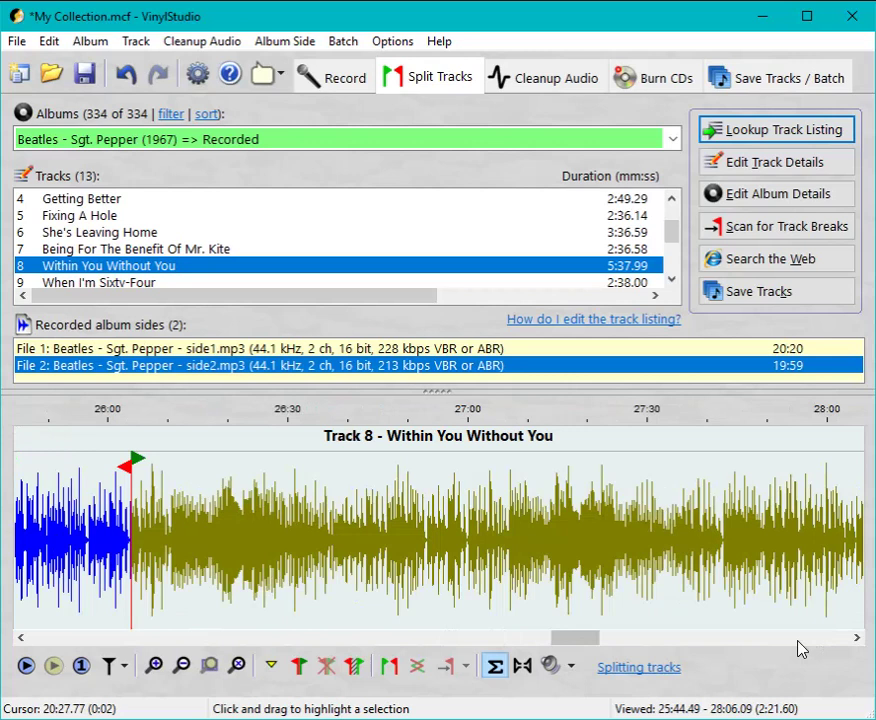
scroll(640, 585, down, 3)
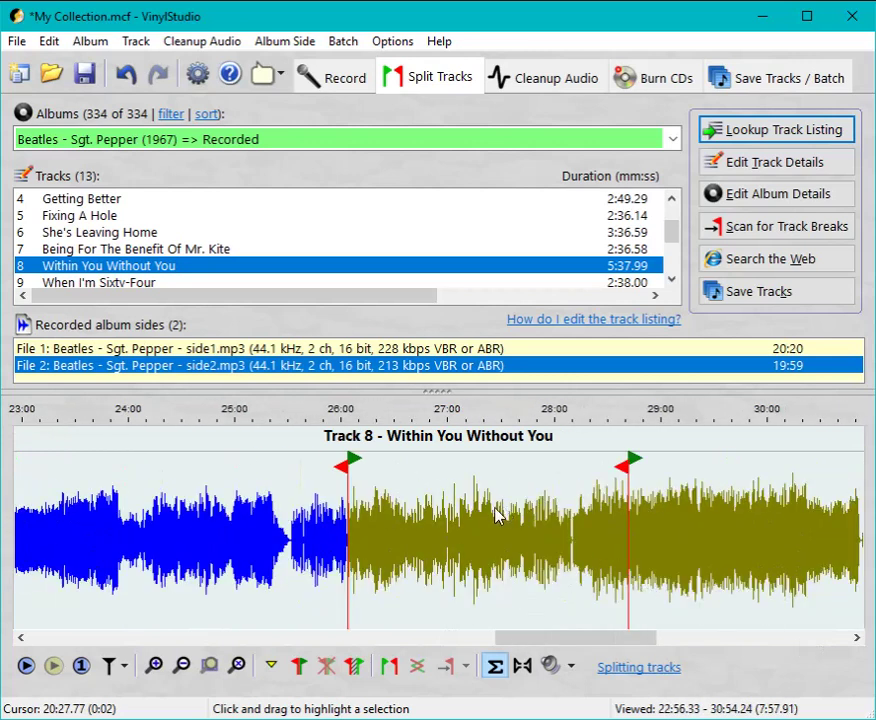
drag(348, 475, 287, 483)
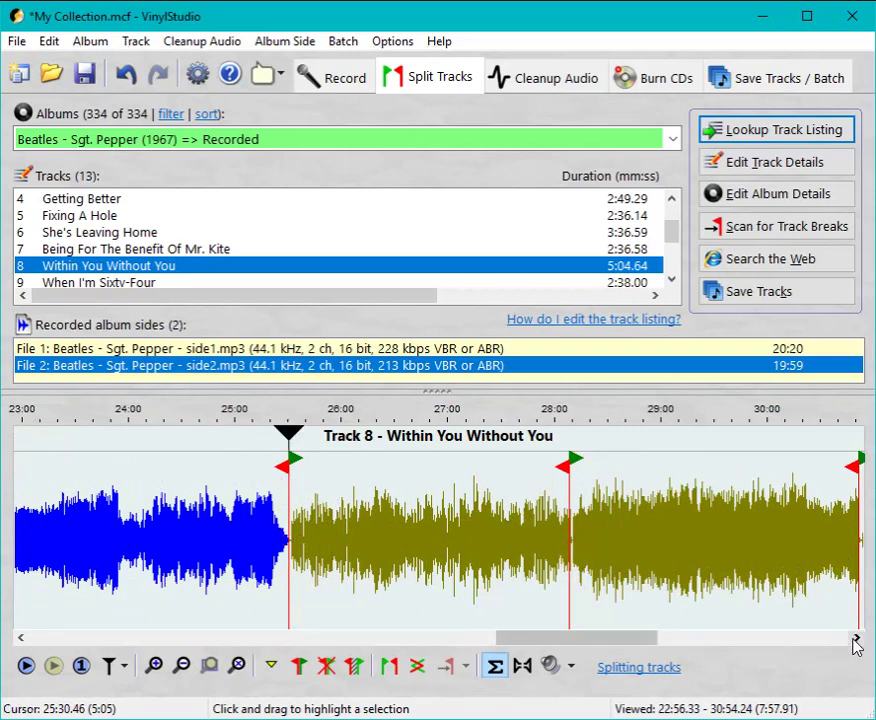
drag(856, 639, 855, 640)
Step: Nudge When I'm Sixty-Four's start, Lovely Rita's end and Good Morning Good Morning's start, then zoom out
click(303, 472)
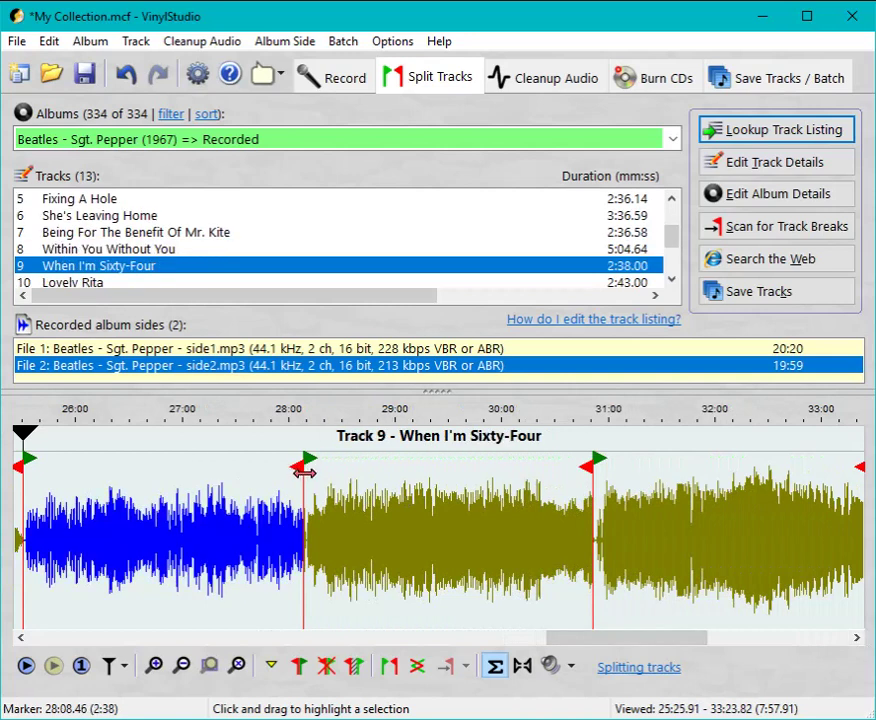
drag(304, 472, 305, 471)
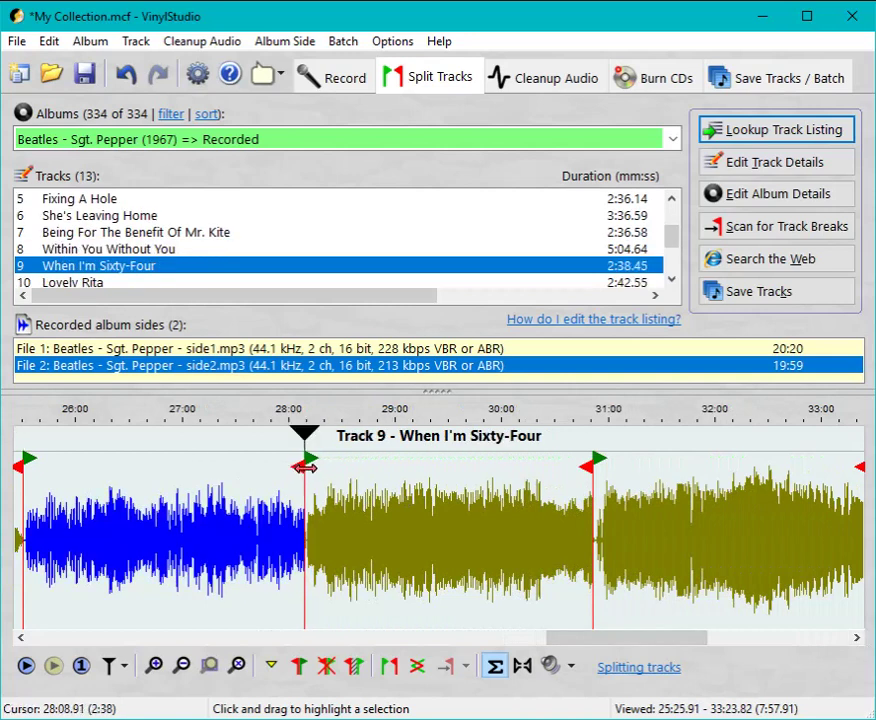
click(594, 477)
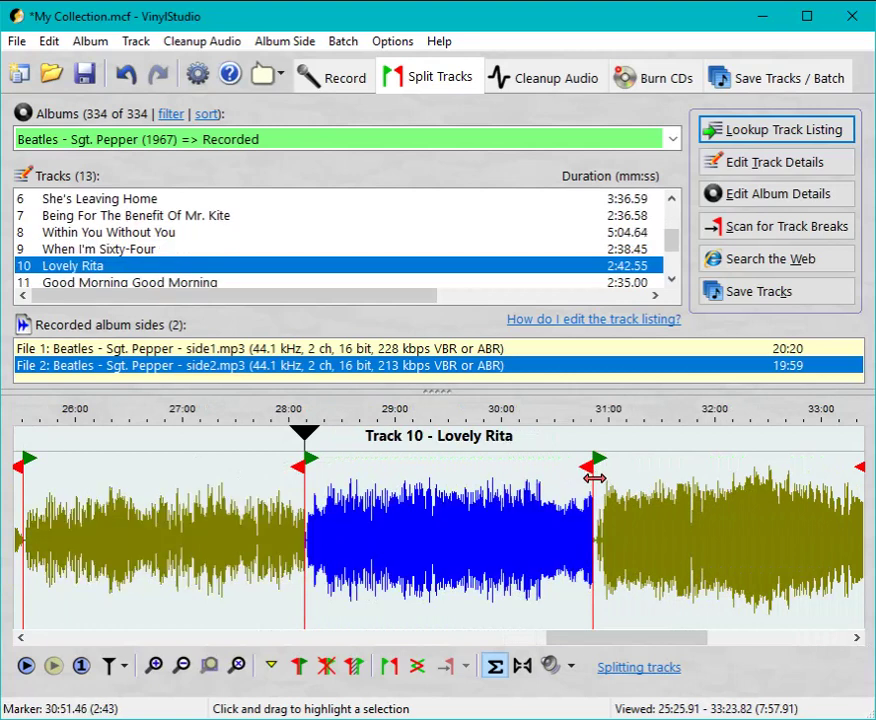
drag(595, 477, 597, 477)
click(770, 640)
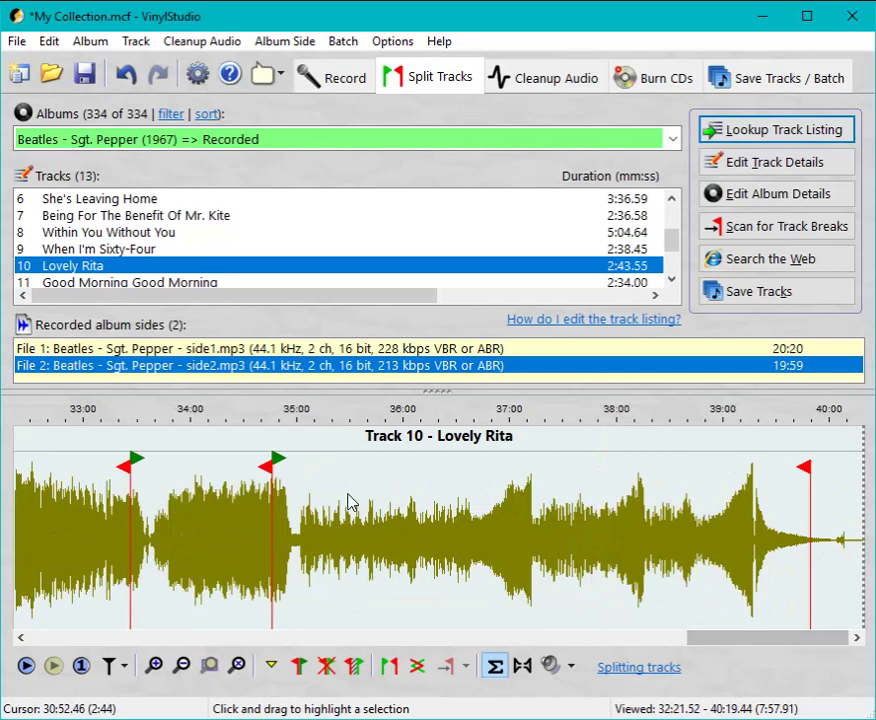
click(131, 474)
drag(131, 474, 152, 474)
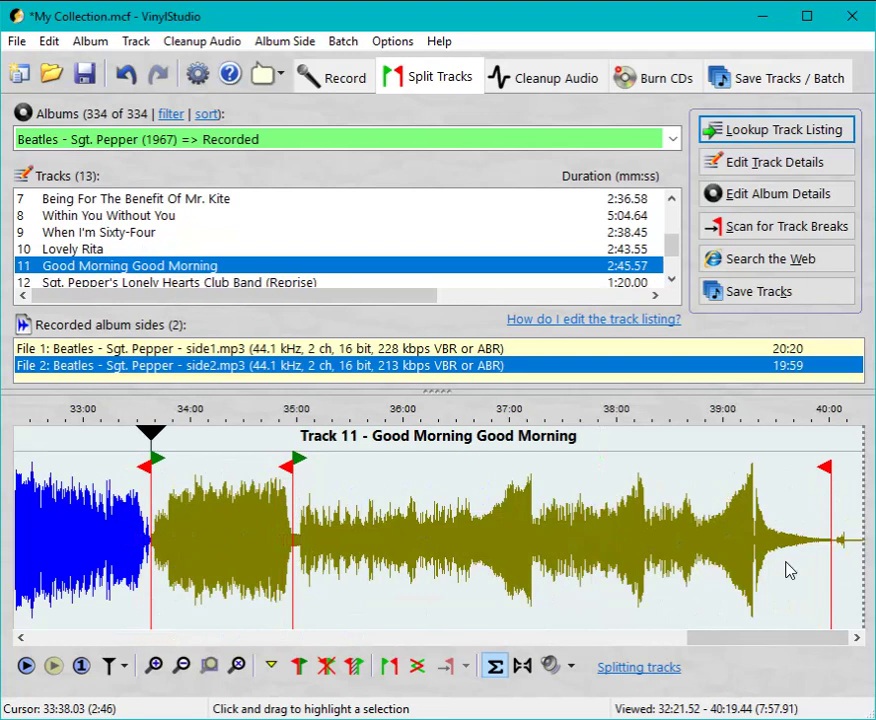
click(237, 666)
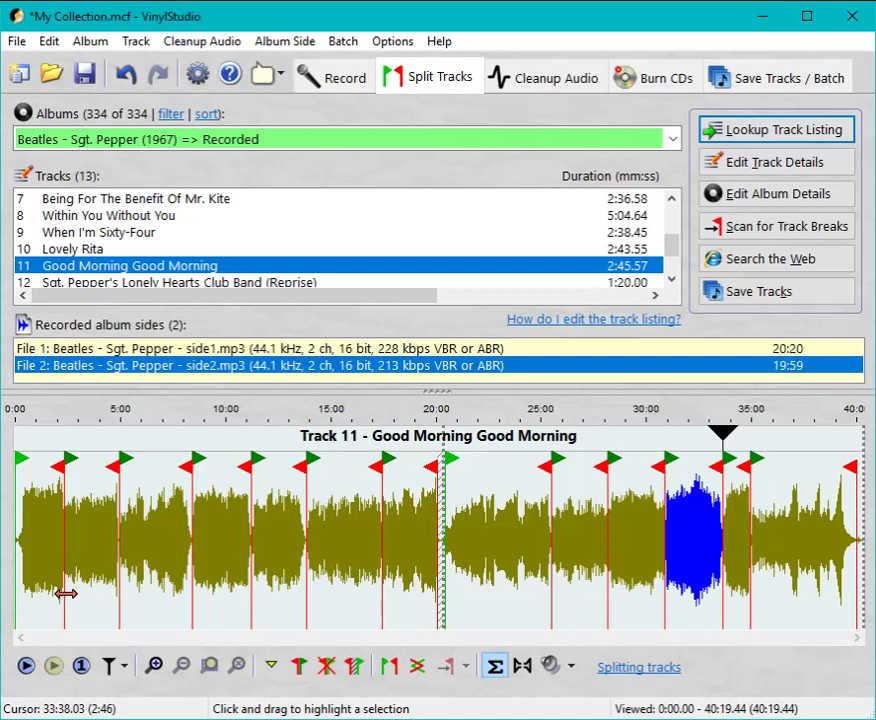
Step: Save the 13 tracks as MP3 files, keeping MP3 format and the default MP3 options
click(770, 294)
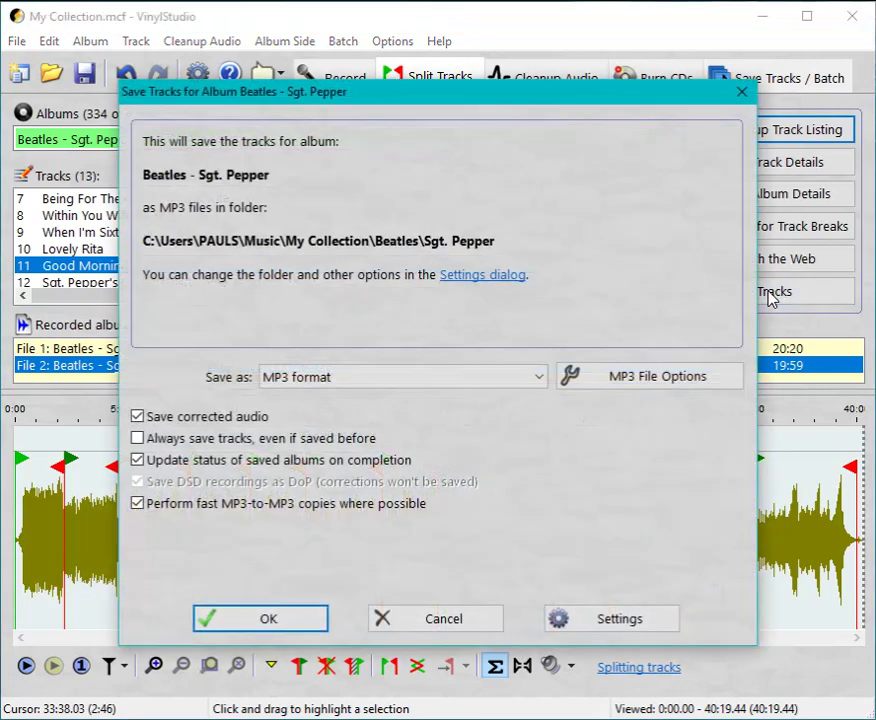
click(342, 380)
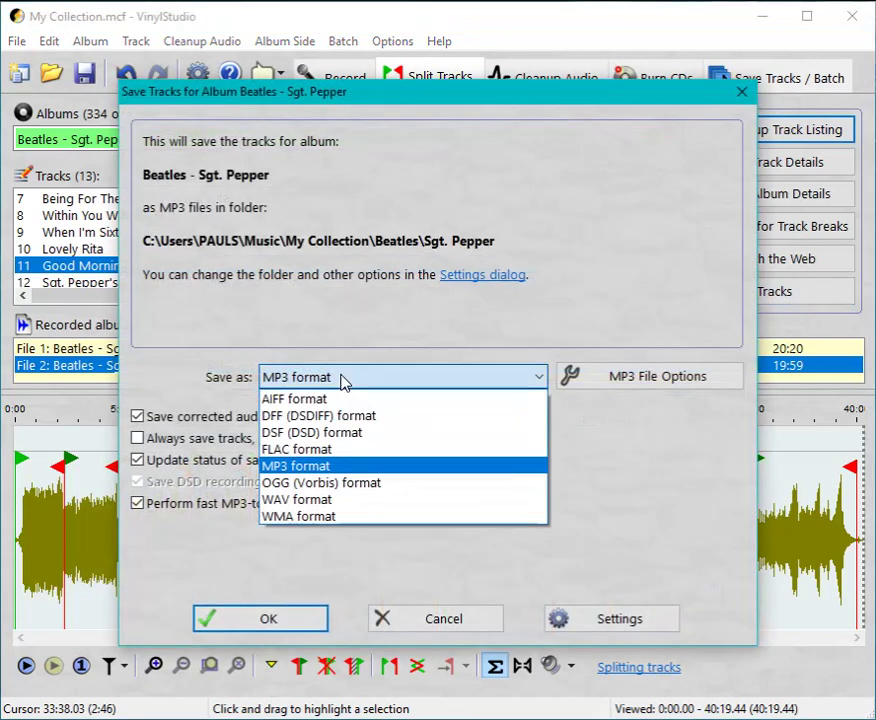
click(313, 467)
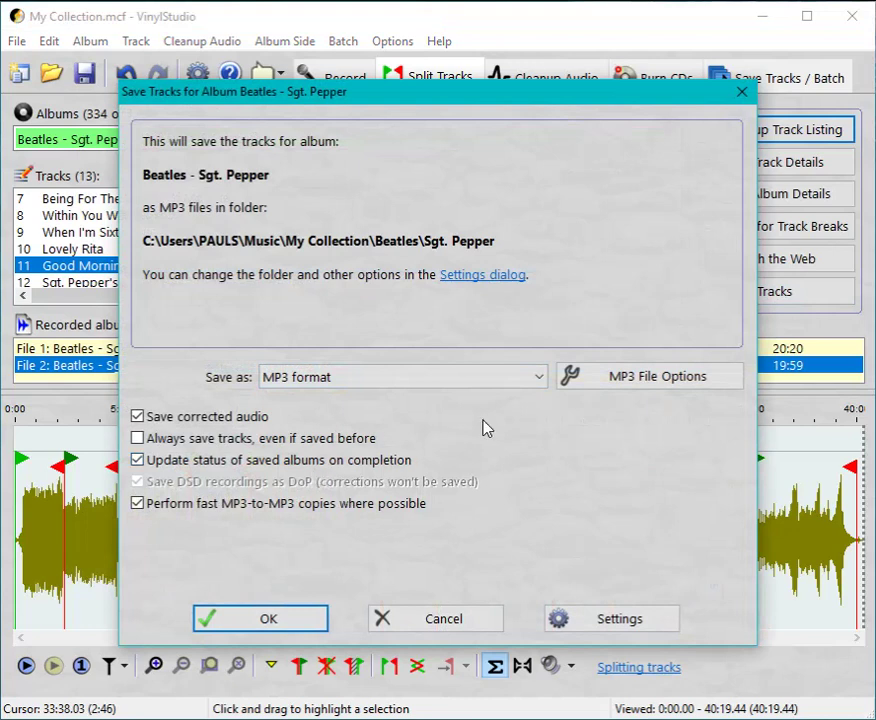
click(612, 386)
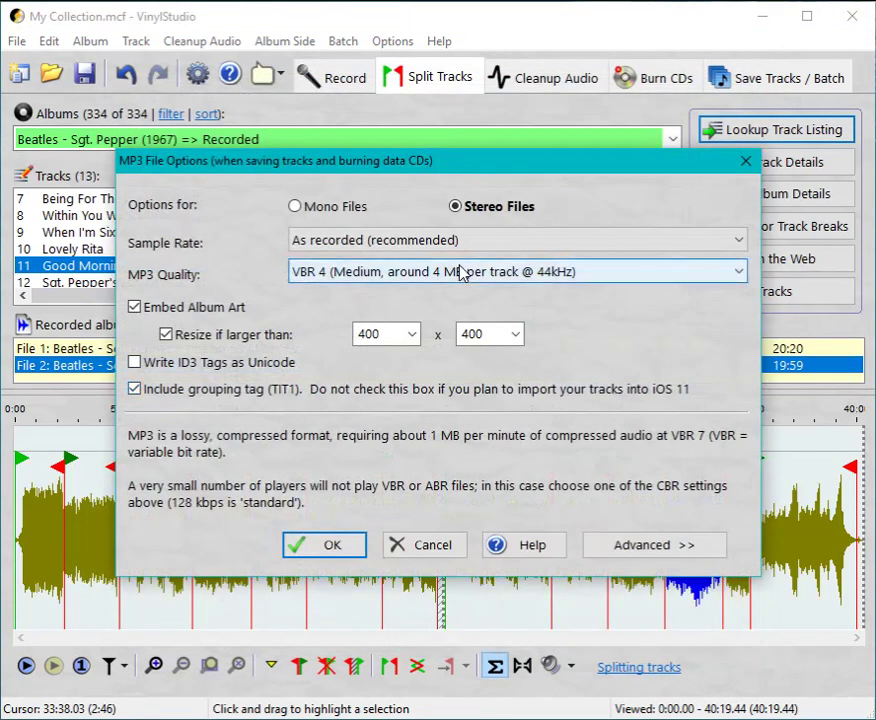
click(325, 549)
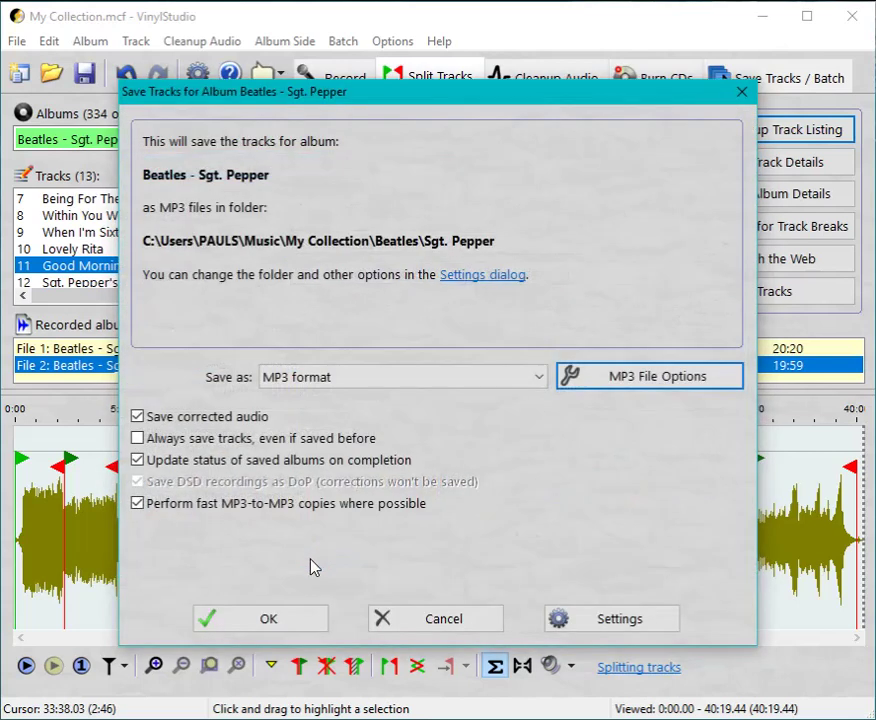
click(285, 625)
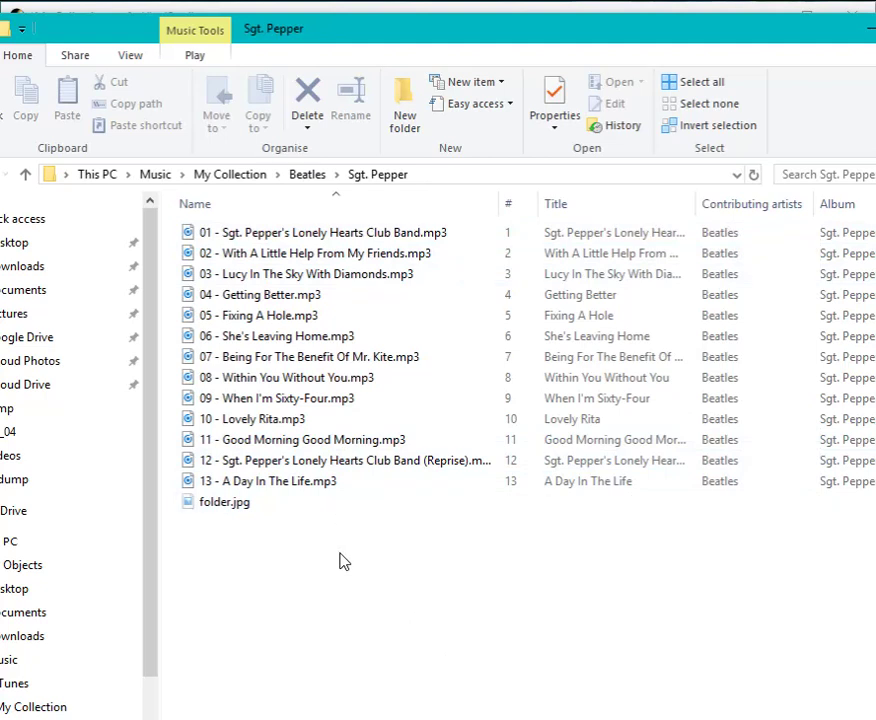
Step: Play 01 - Sgt. Pepper's Lonely Hearts Club Band.mp3 with Windows Media Player
right_click(312, 239)
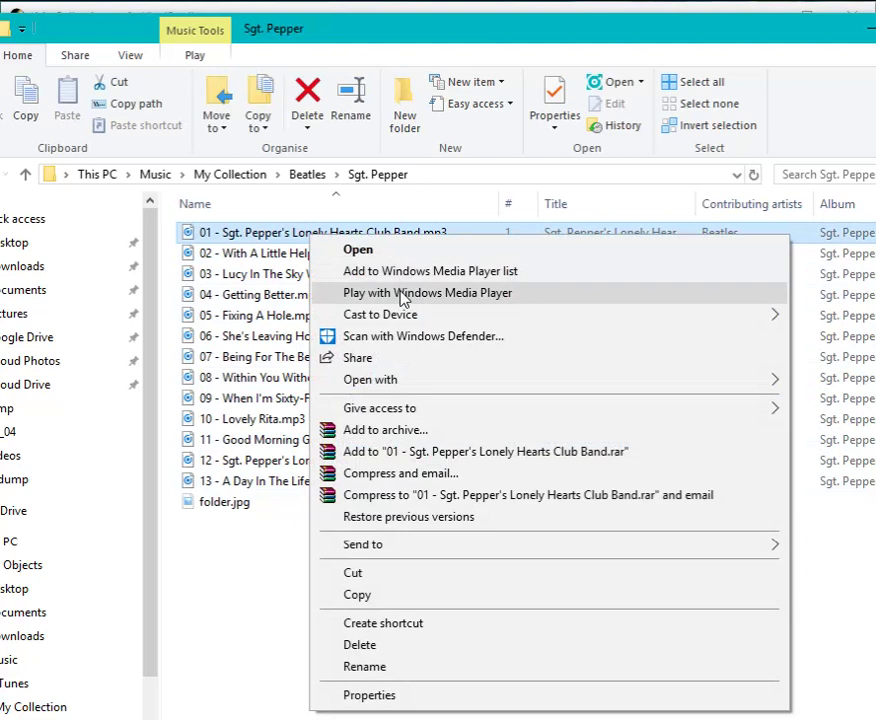
click(403, 293)
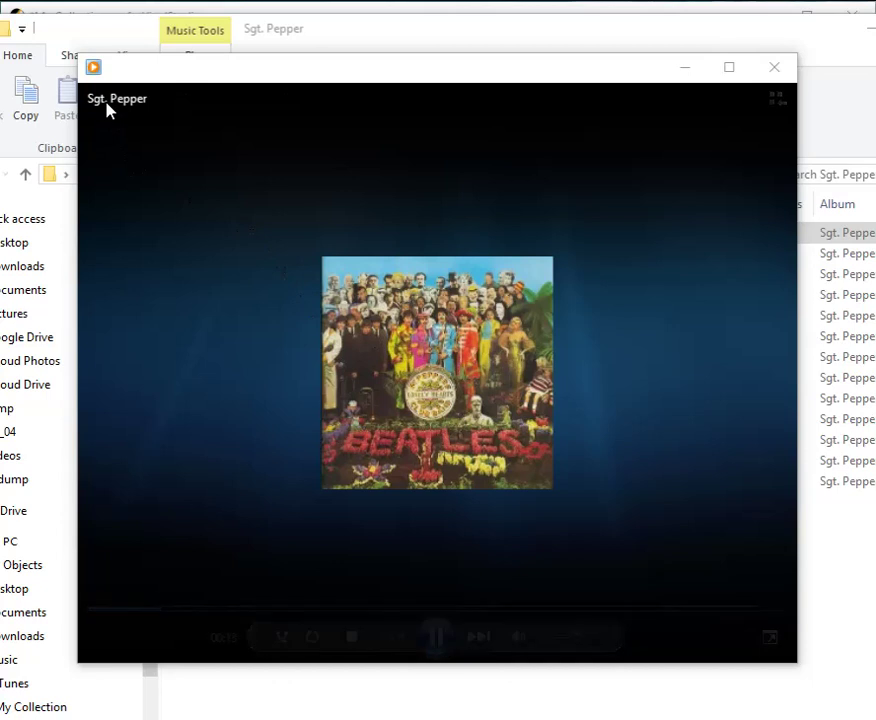
Step: Check the track plays with its Sgt. Pepper cover art, then close Windows Media Player
mouse_move(240, 470)
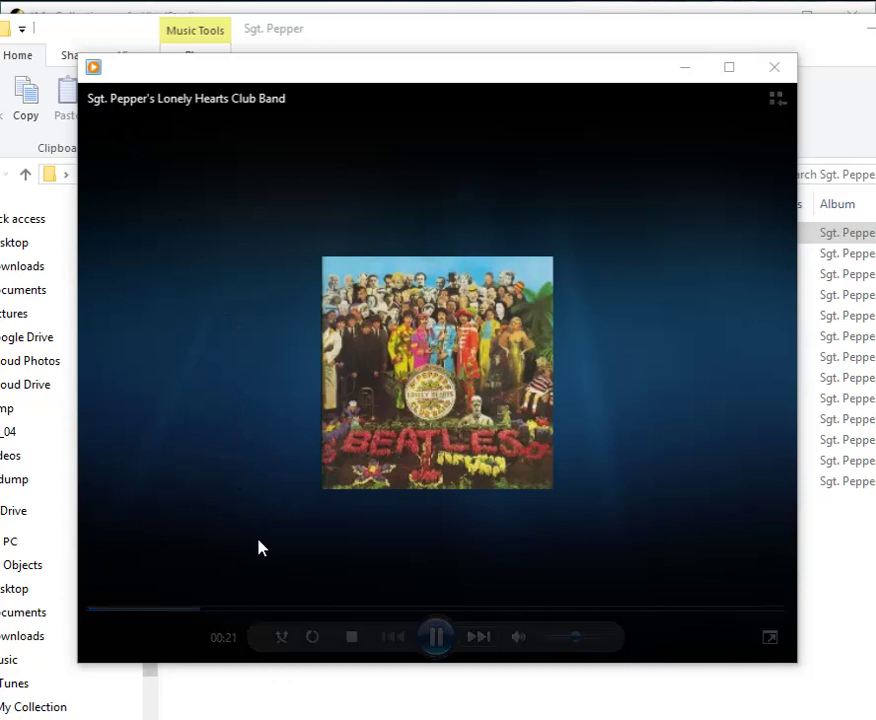
click(770, 68)
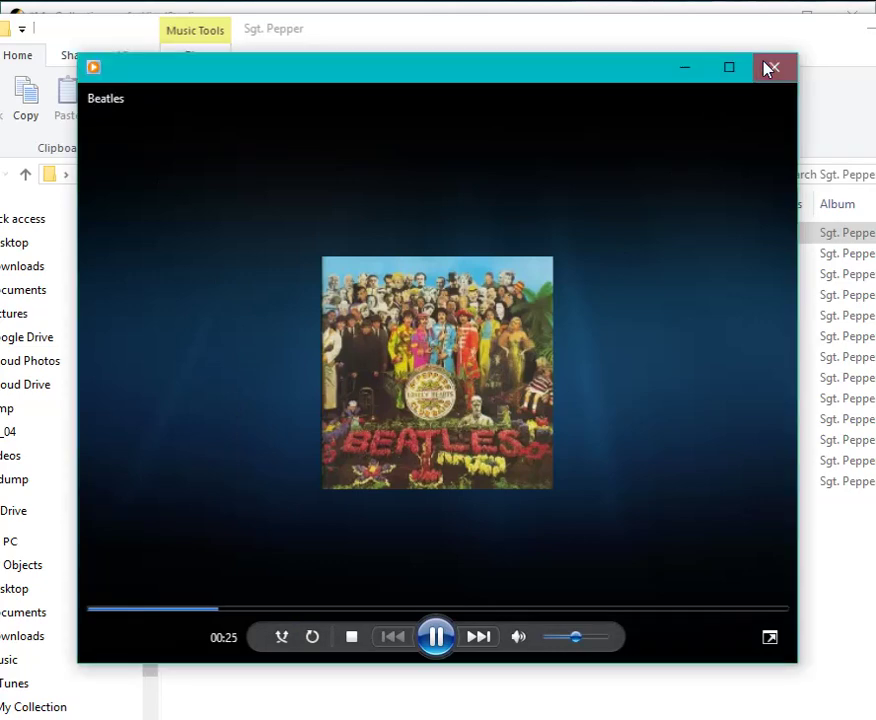
Step: Back in VinylStudio, dismiss the 13-tracks-saved message and the Progress window
key(alt+Tab)
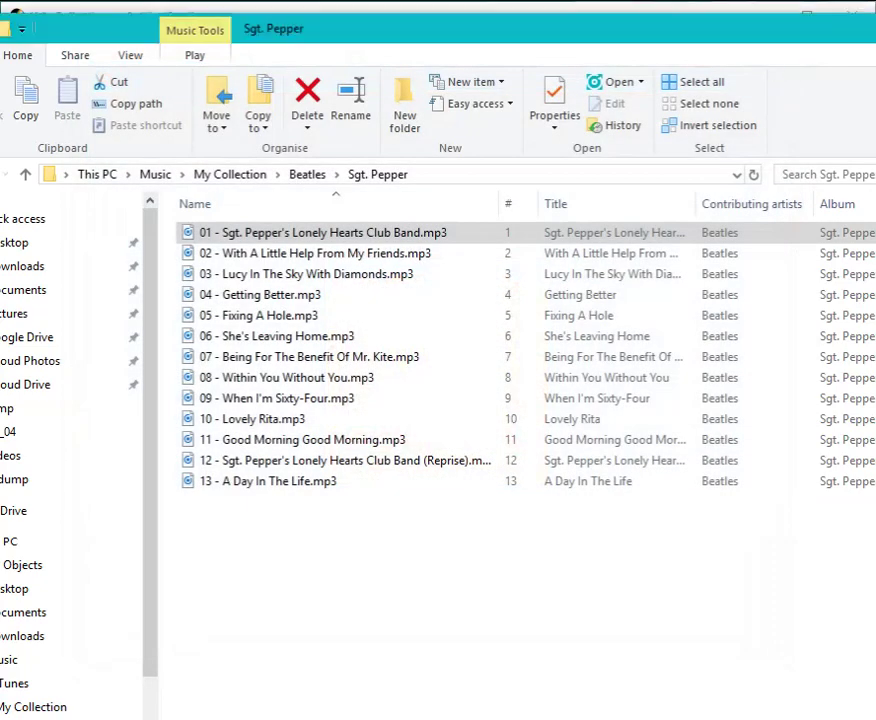
click(480, 510)
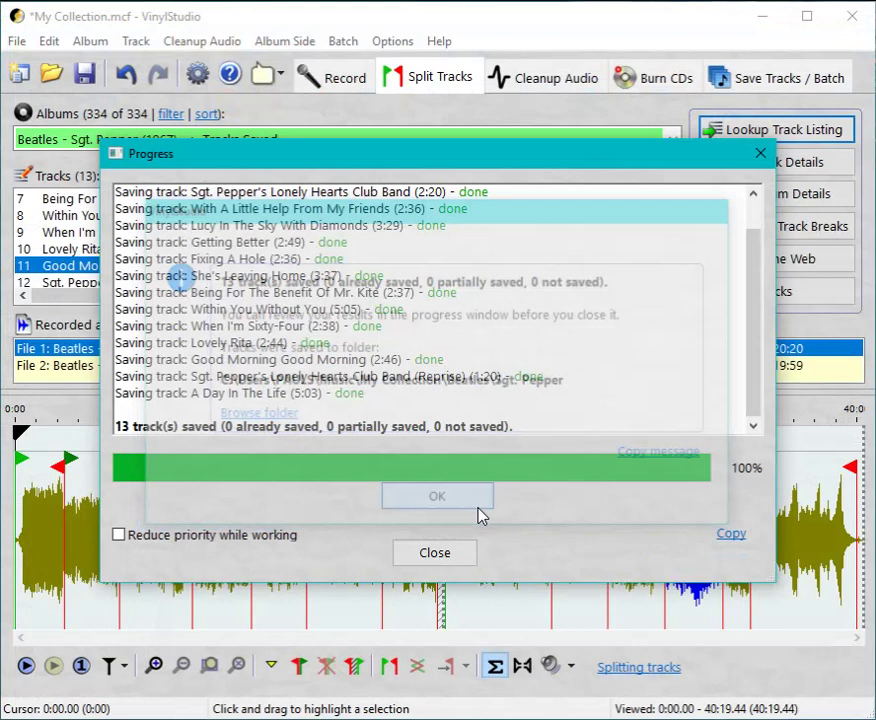
click(440, 562)
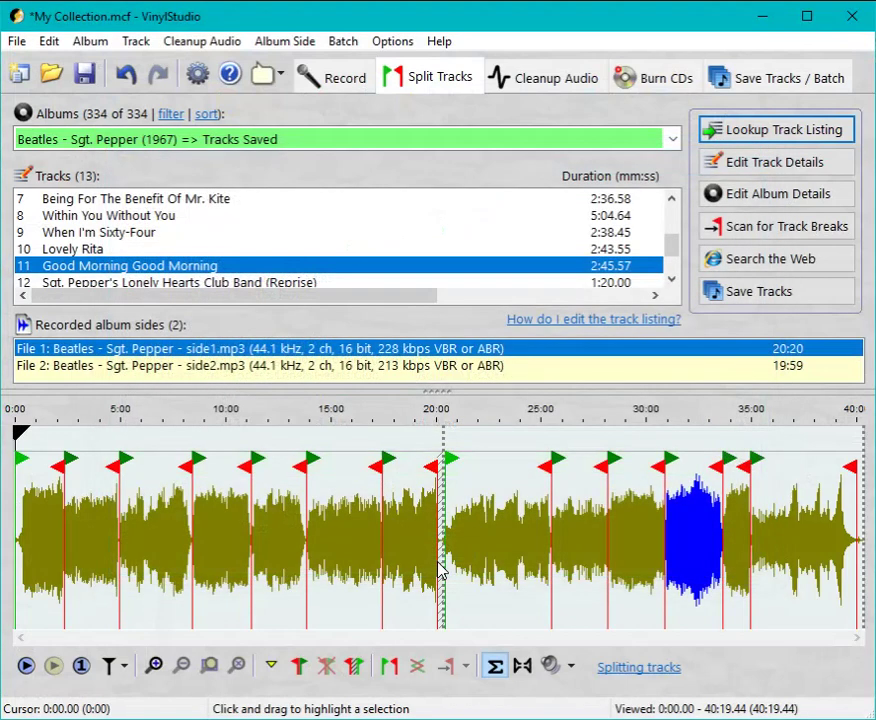